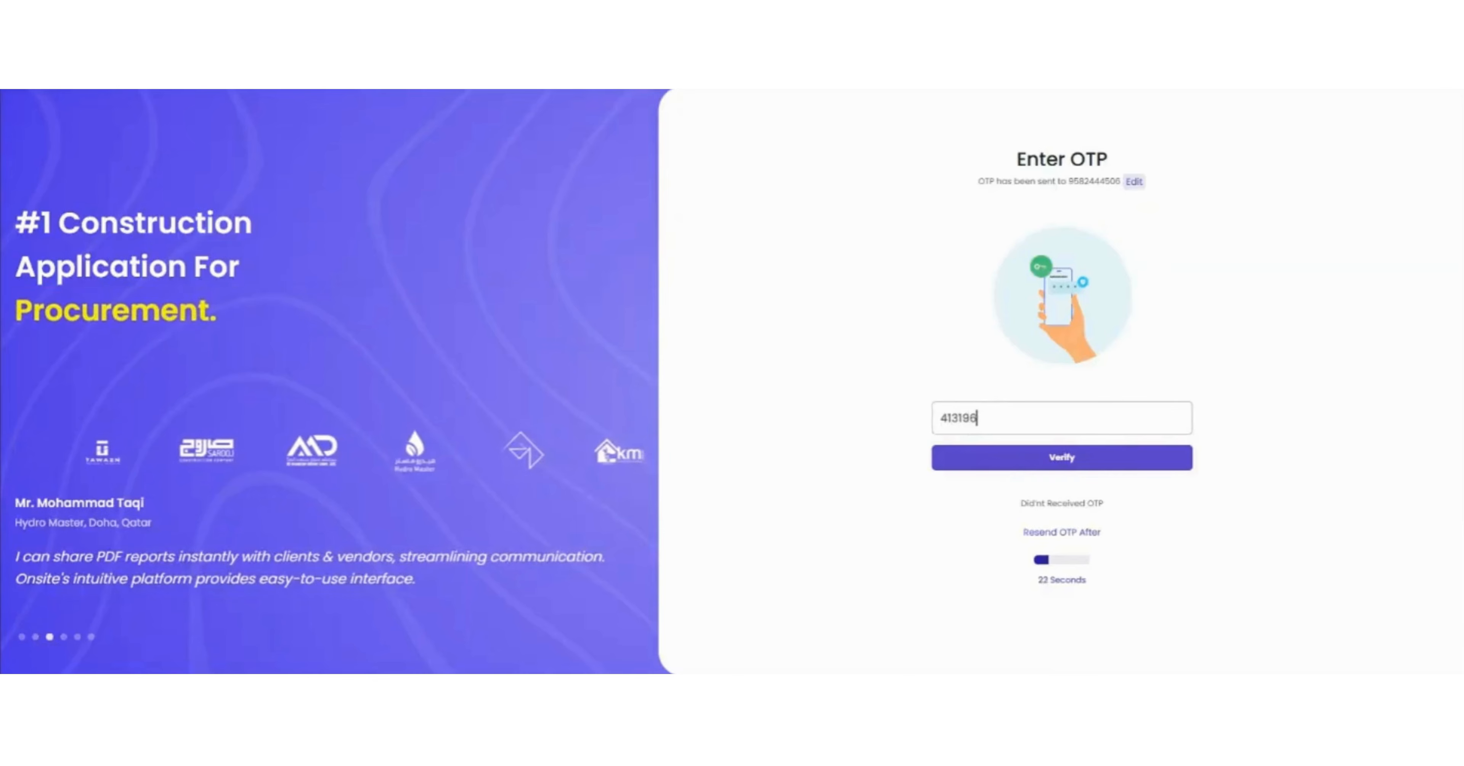
Log in with the registered mobile number and verify the one-time password.
{"action": "left_click", "coordinate": [1037, 457]}
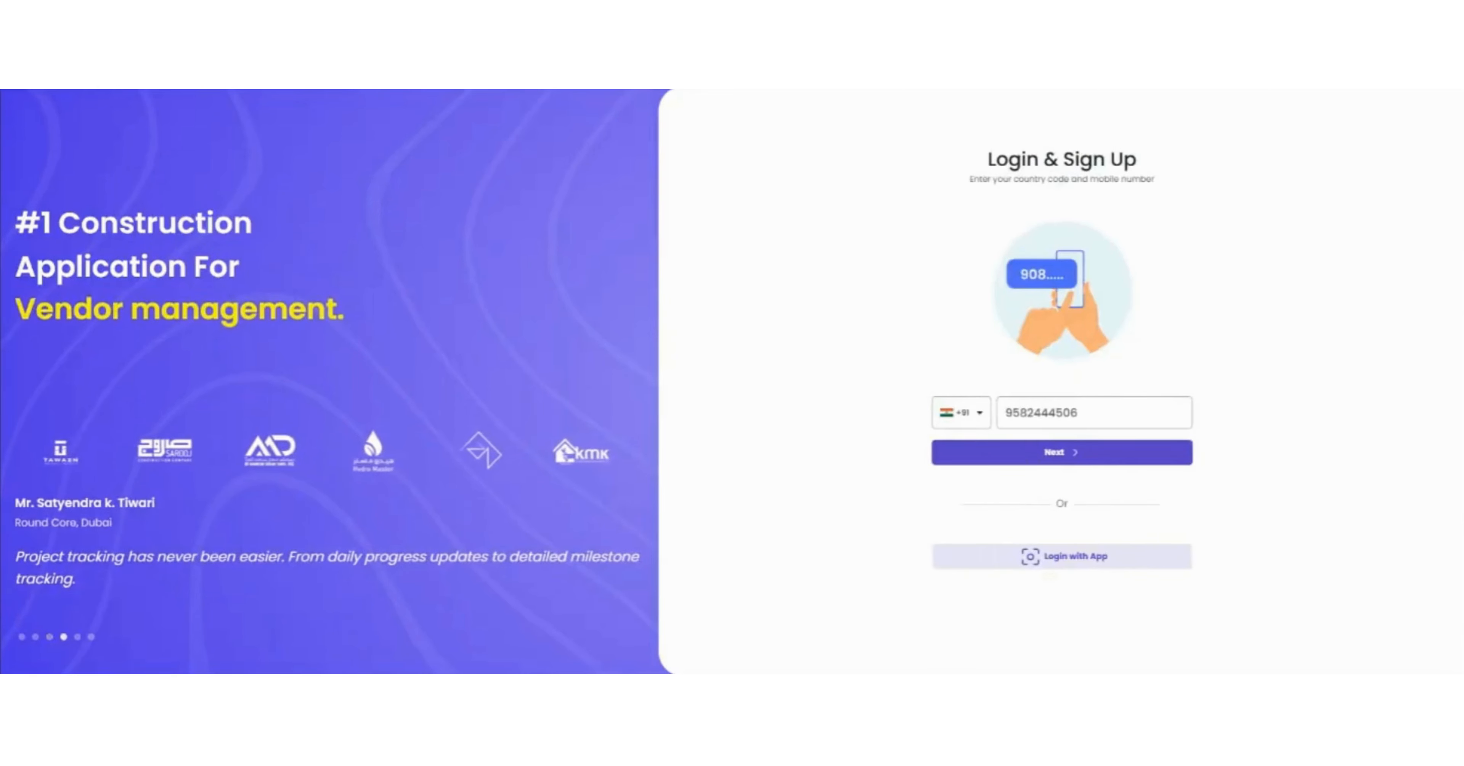
{"action": "left_click", "coordinate": [1023, 454]}
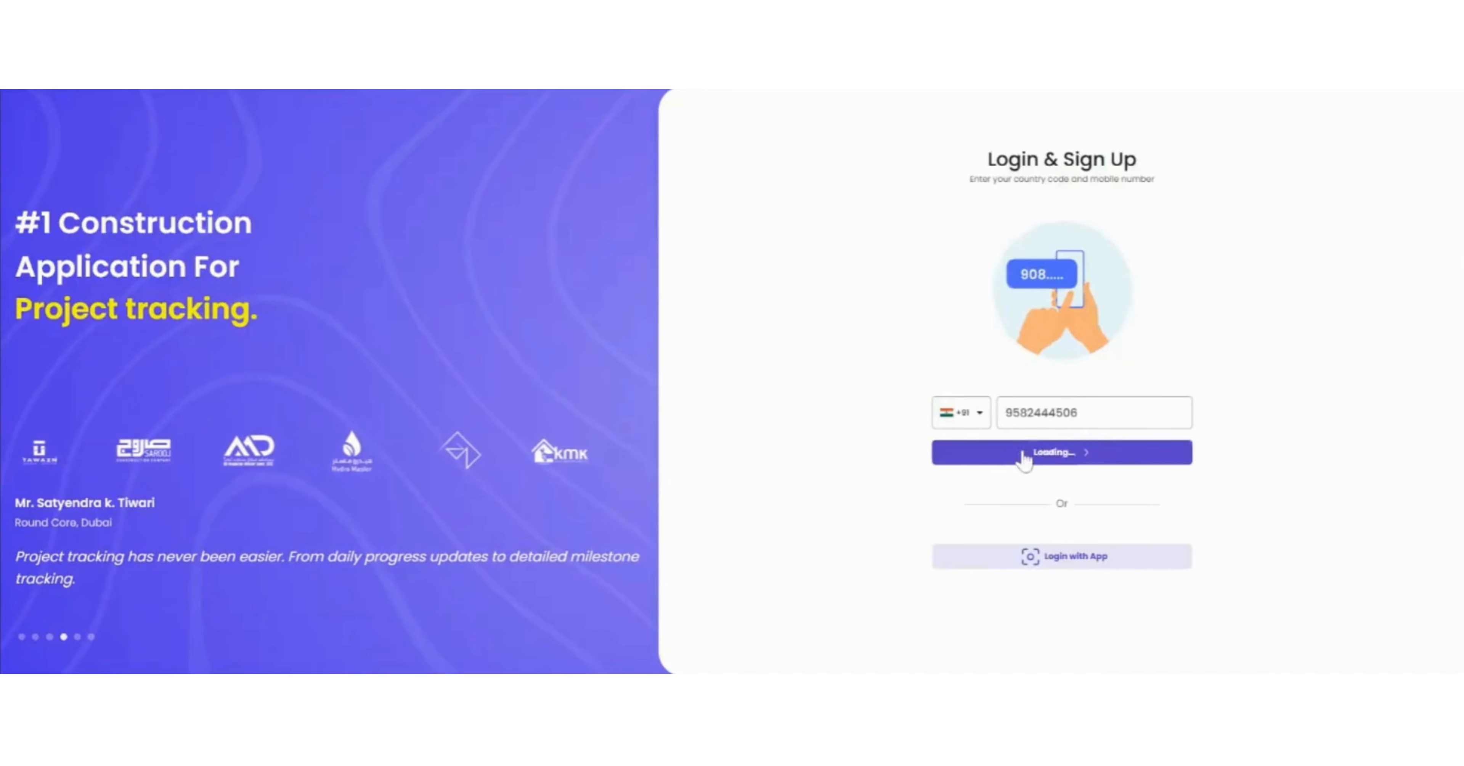
{"action": "left_click", "coordinate": [1062, 585]}
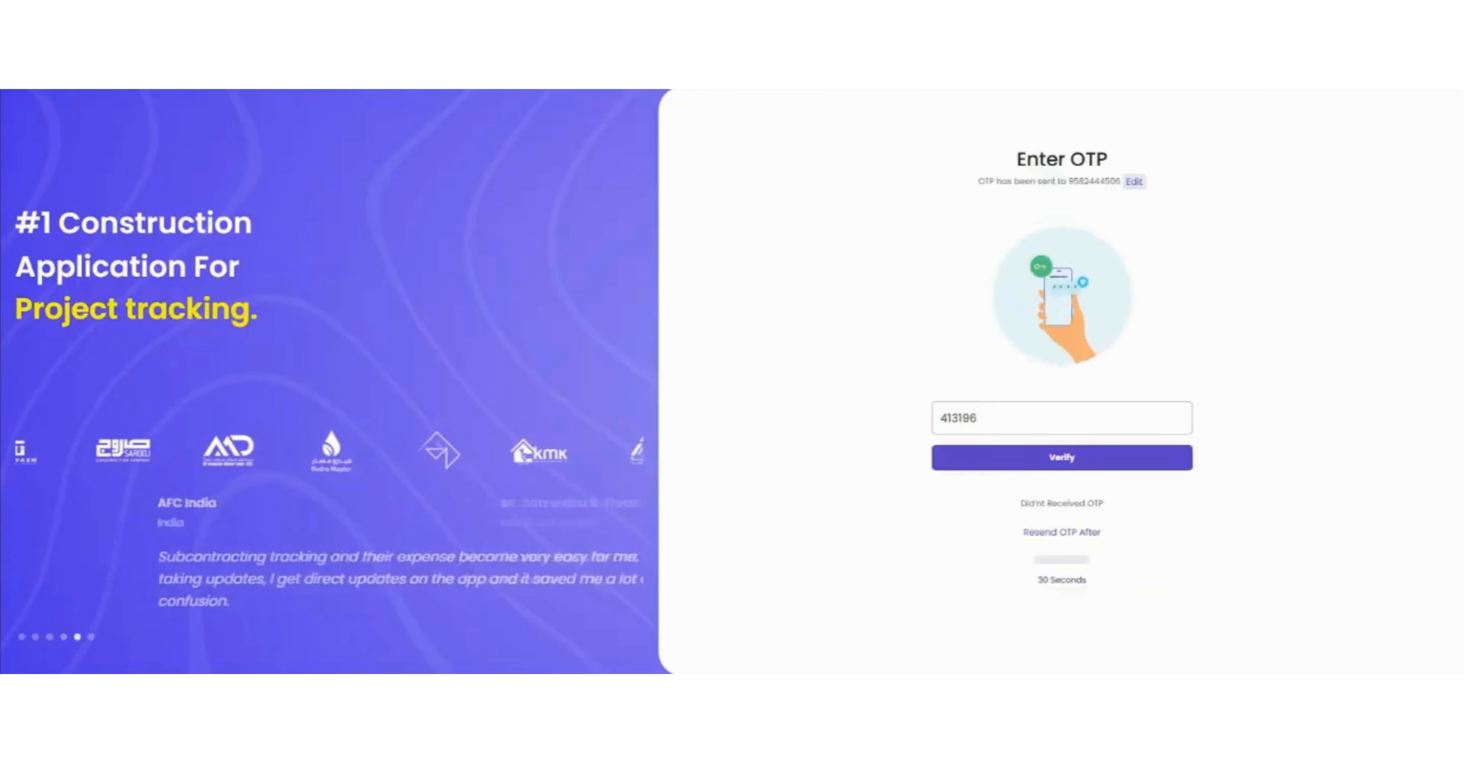
{"action": "left_click", "coordinate": [1045, 459]}
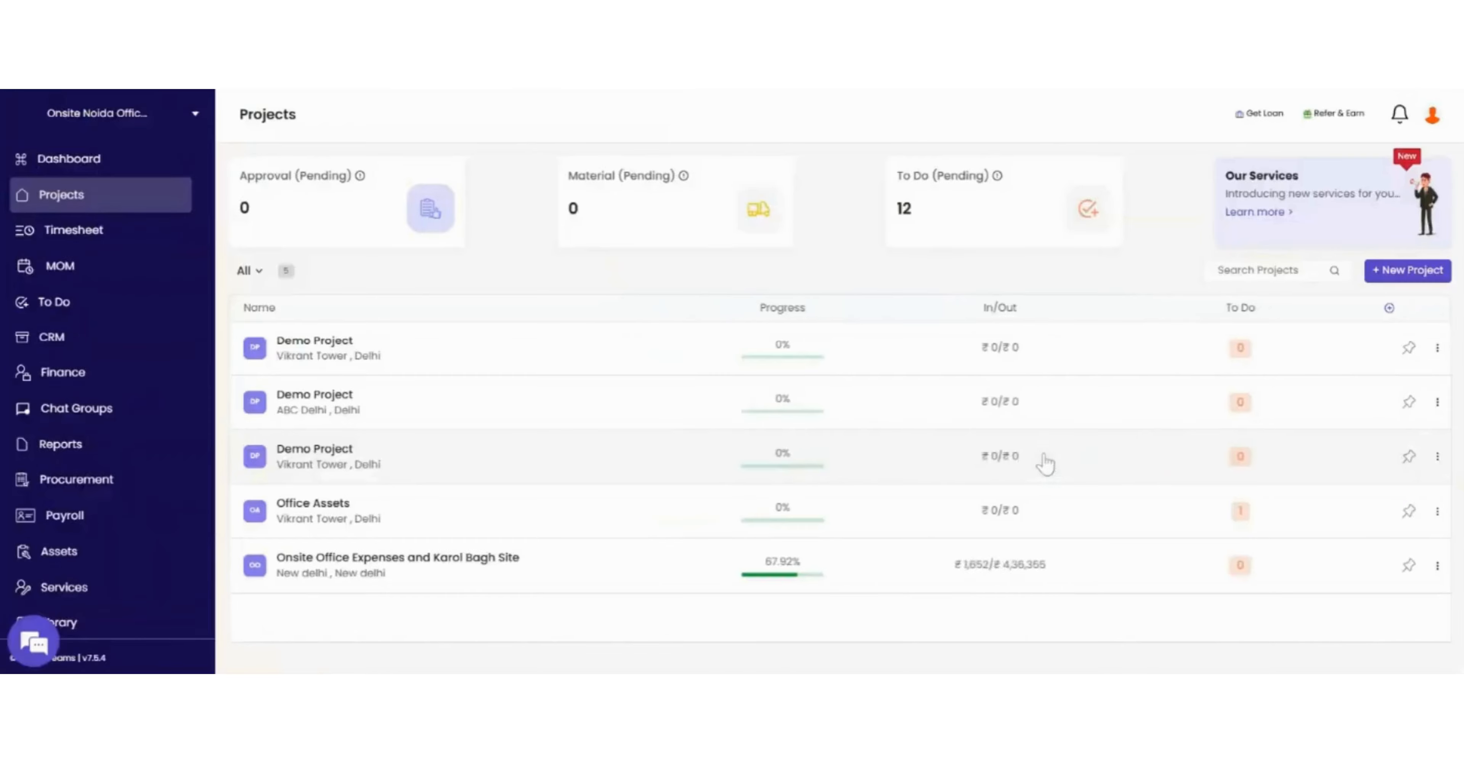
Review the company details in the company settings, including the primary address form, without editing them.
{"action": "scroll", "coordinate": [122, 528], "scroll_direction": "down", "scroll_amount": 2}
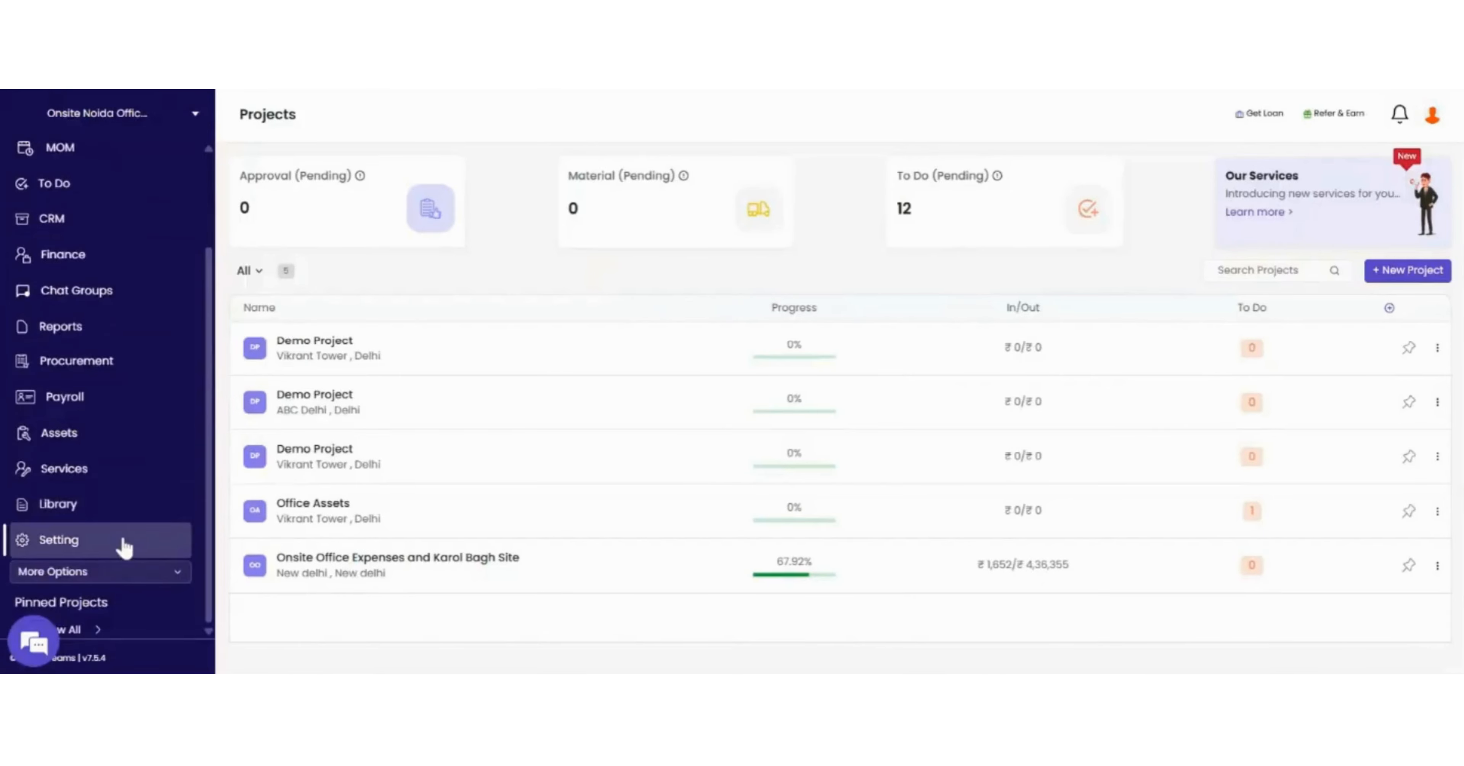
{"action": "left_click", "coordinate": [124, 547]}
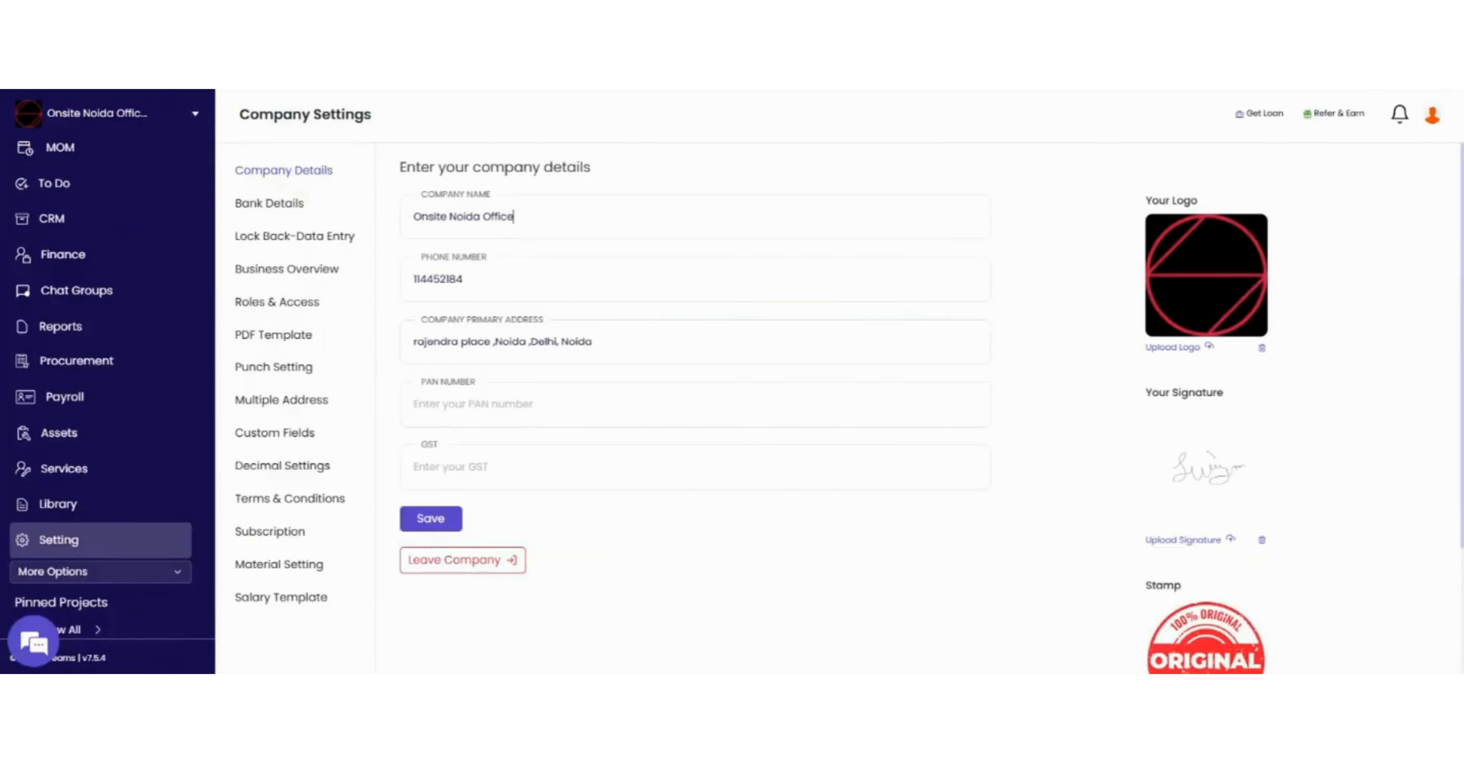
{"action": "left_click", "coordinate": [694, 341]}
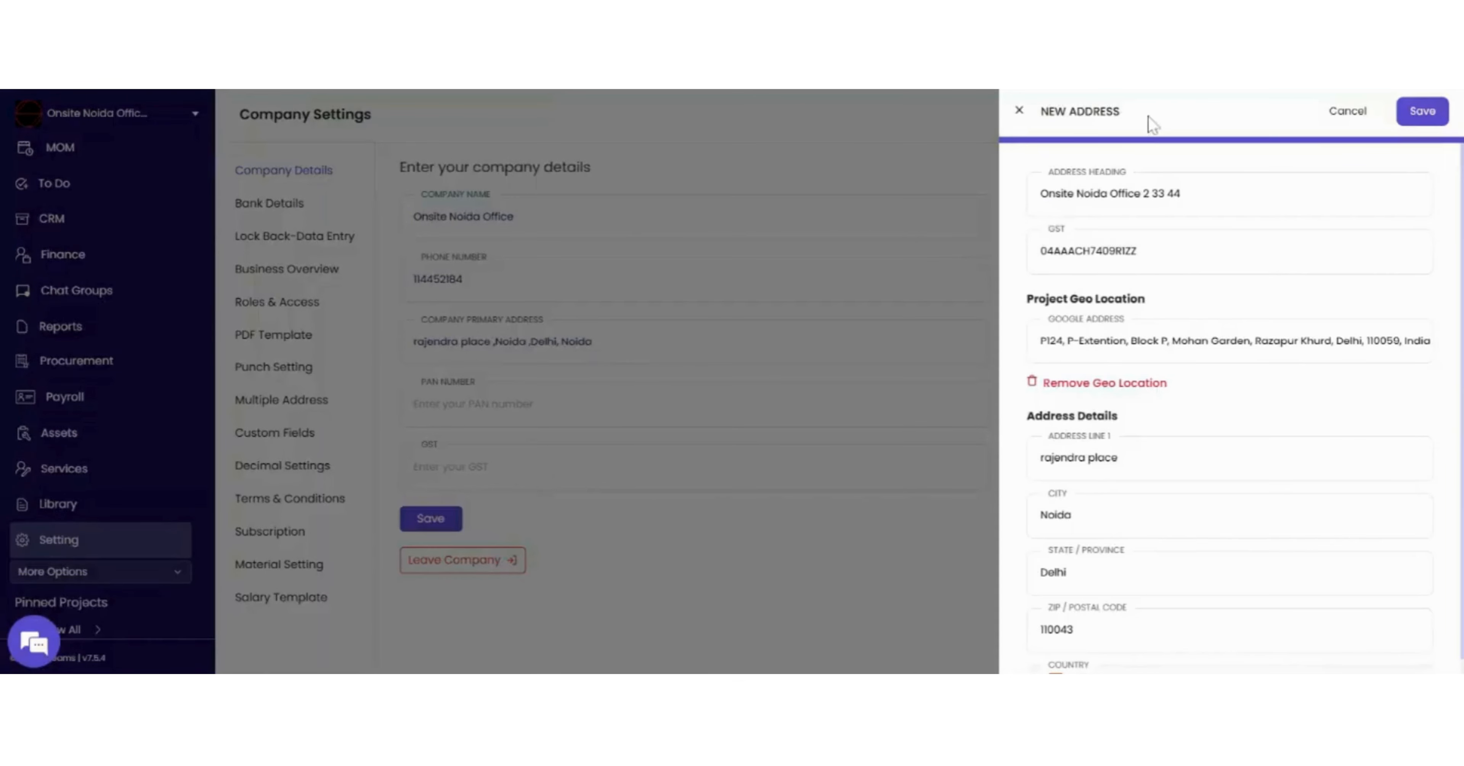
{"action": "left_click", "coordinate": [1019, 111]}
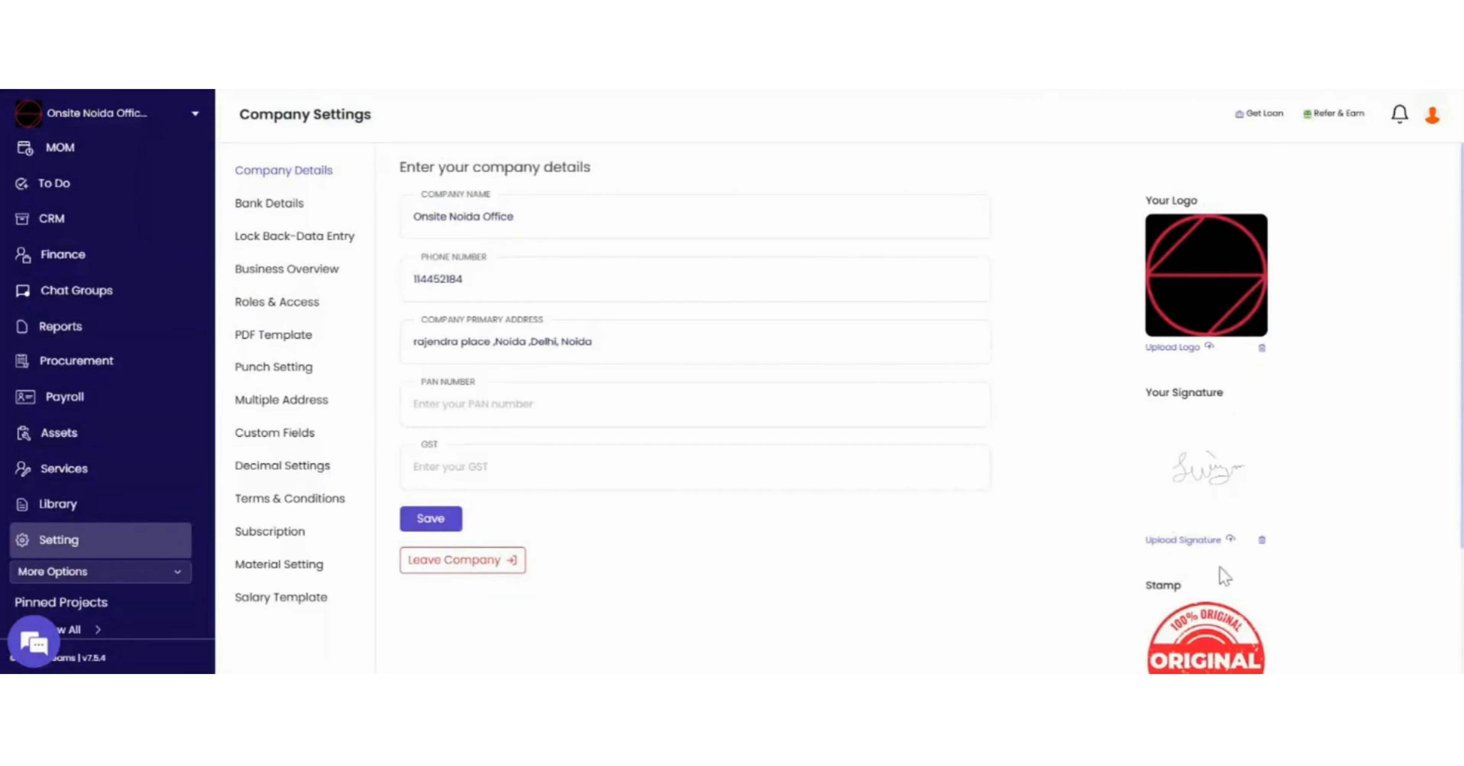
{"action": "scroll", "coordinate": [1273, 488], "scroll_direction": "down", "scroll_amount": 3}
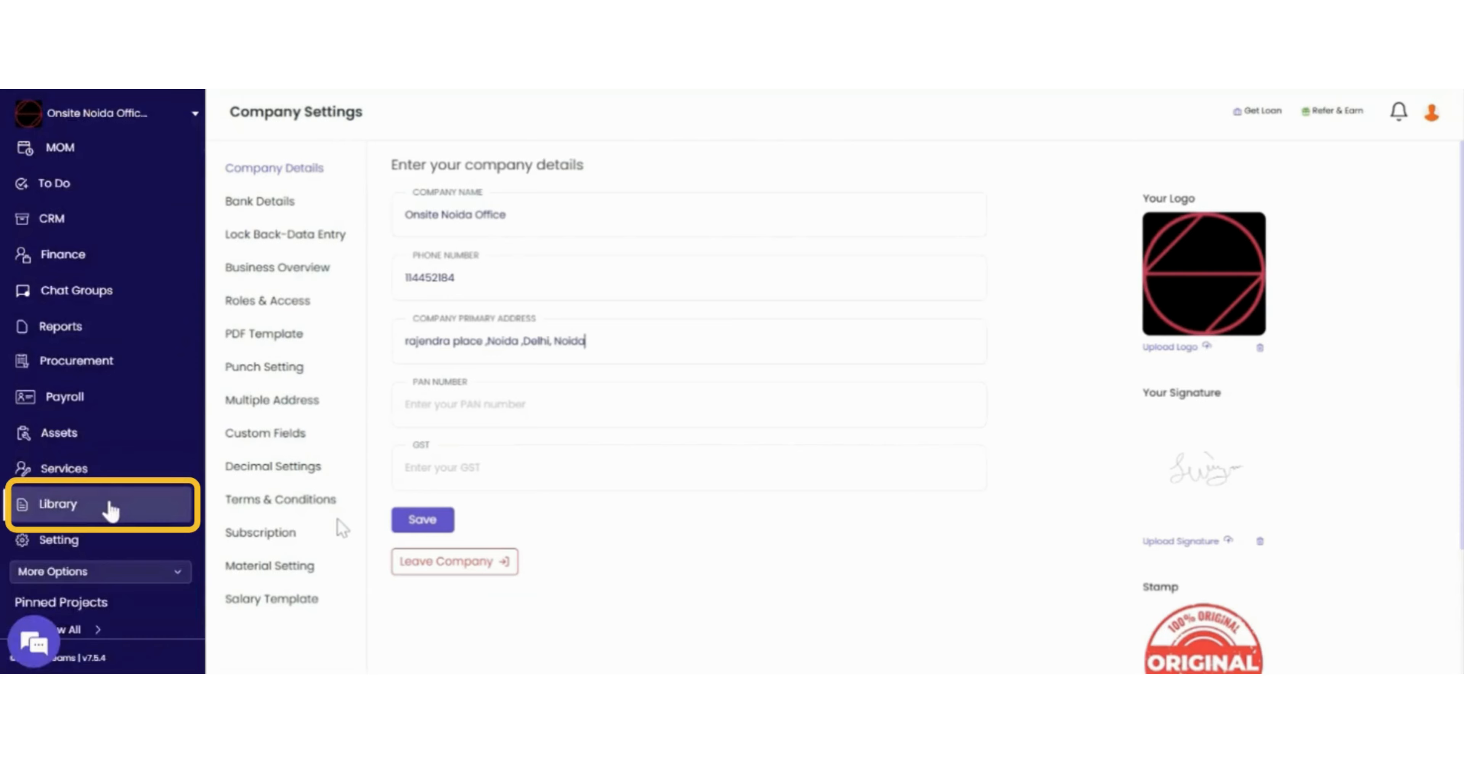
Add the material Cement to the Material Library with unit bags, GST 28% and category Civil Work.
{"action": "left_click", "coordinate": [110, 503]}
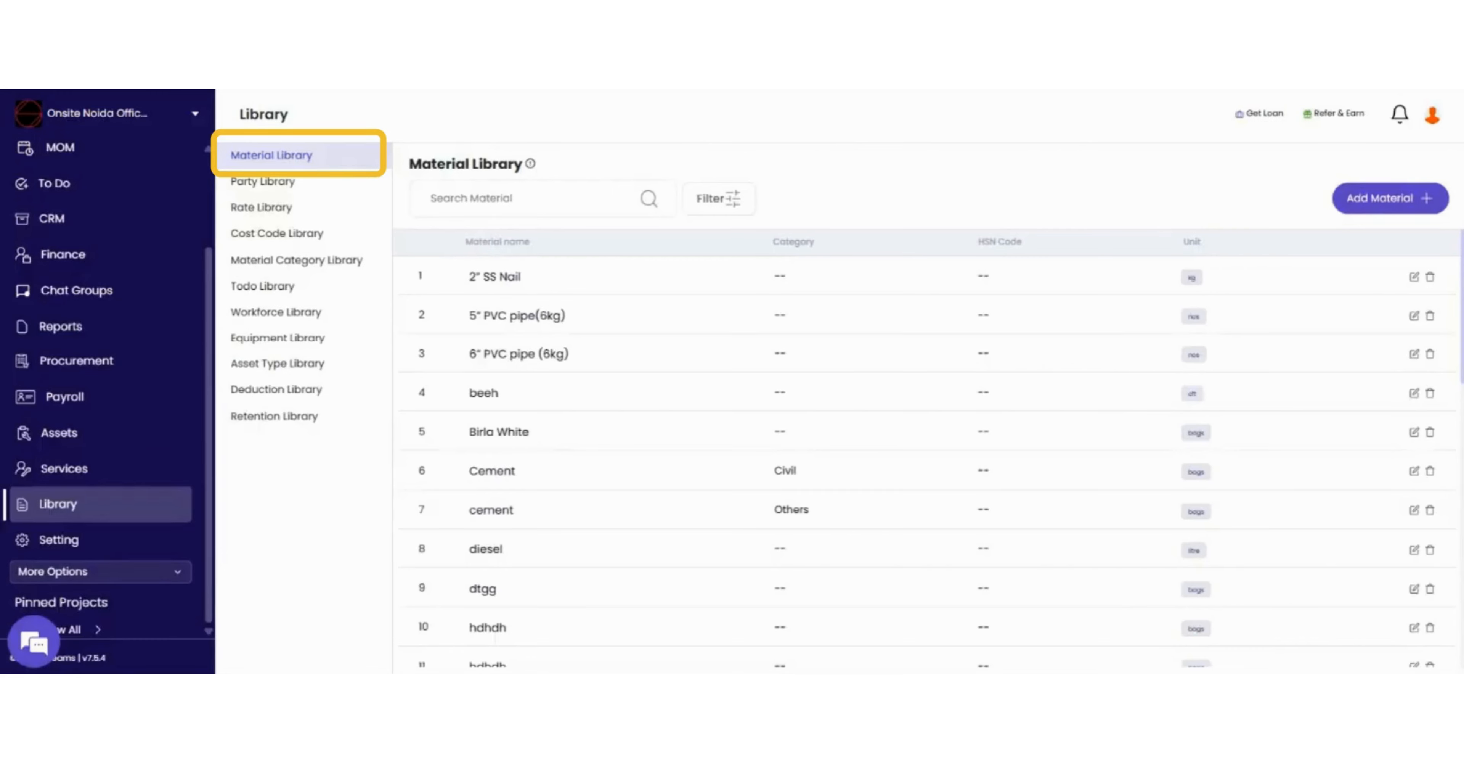
{"action": "left_click", "coordinate": [1408, 199]}
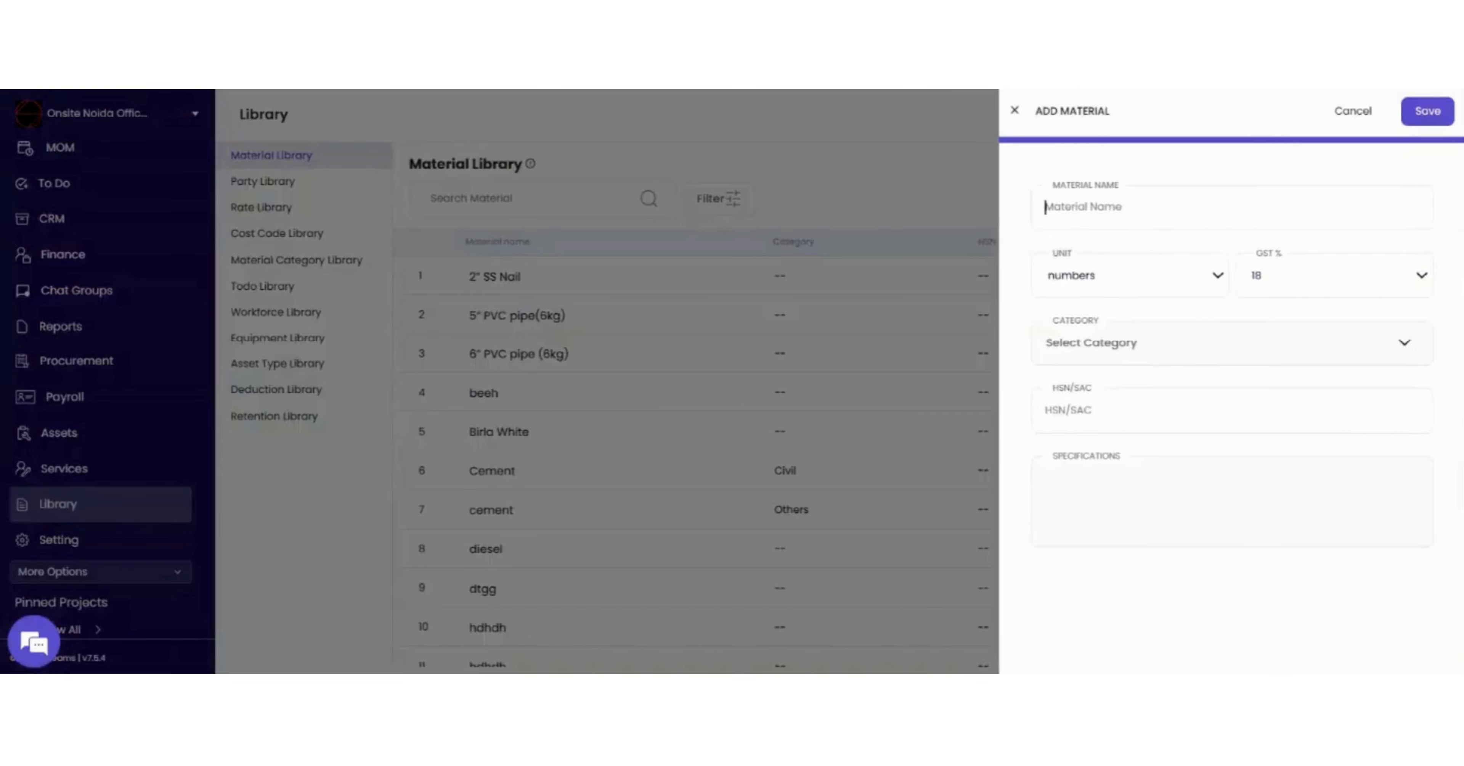
{"action": "type", "text": "Cement"}
{"action": "left_click", "coordinate": [1148, 355]}
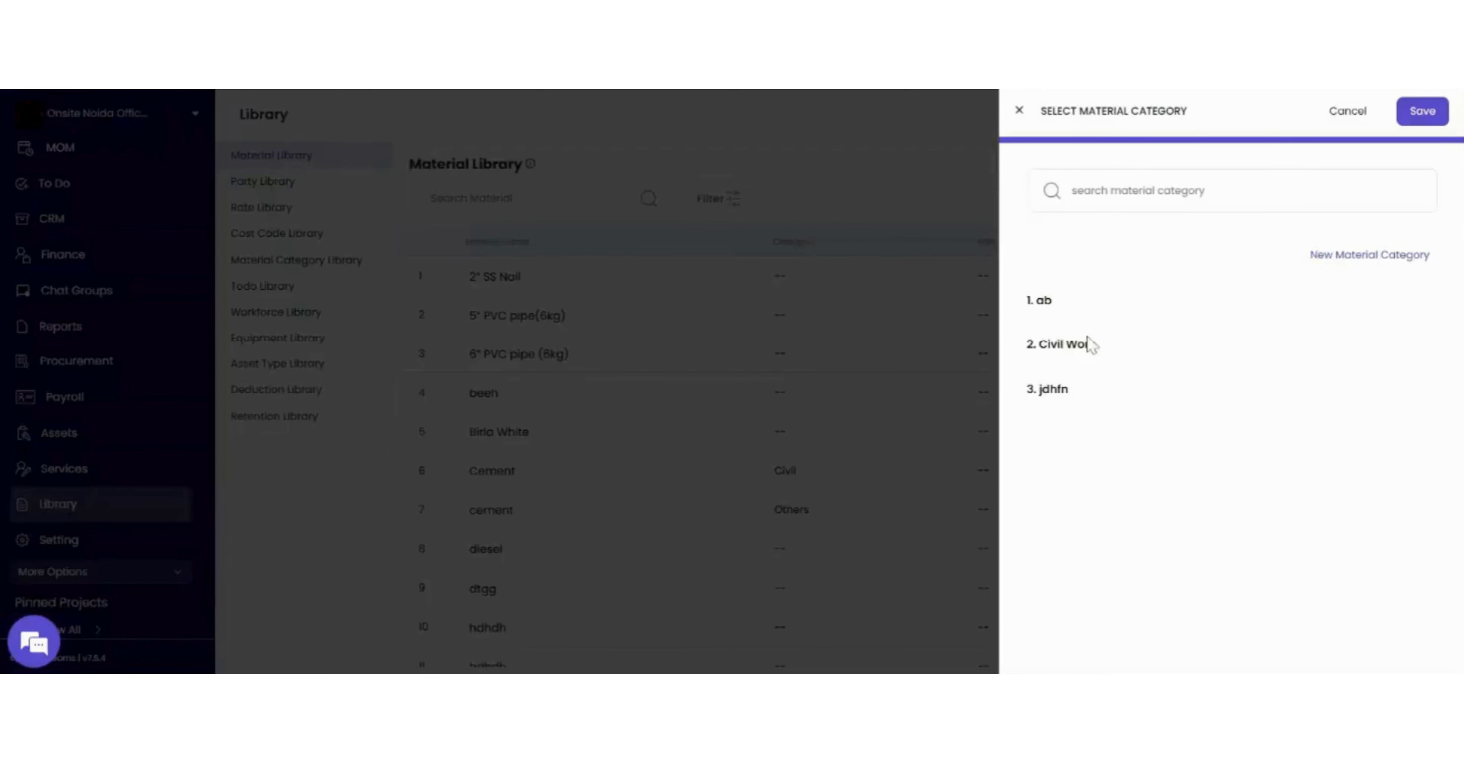
{"action": "left_click", "coordinate": [1072, 355]}
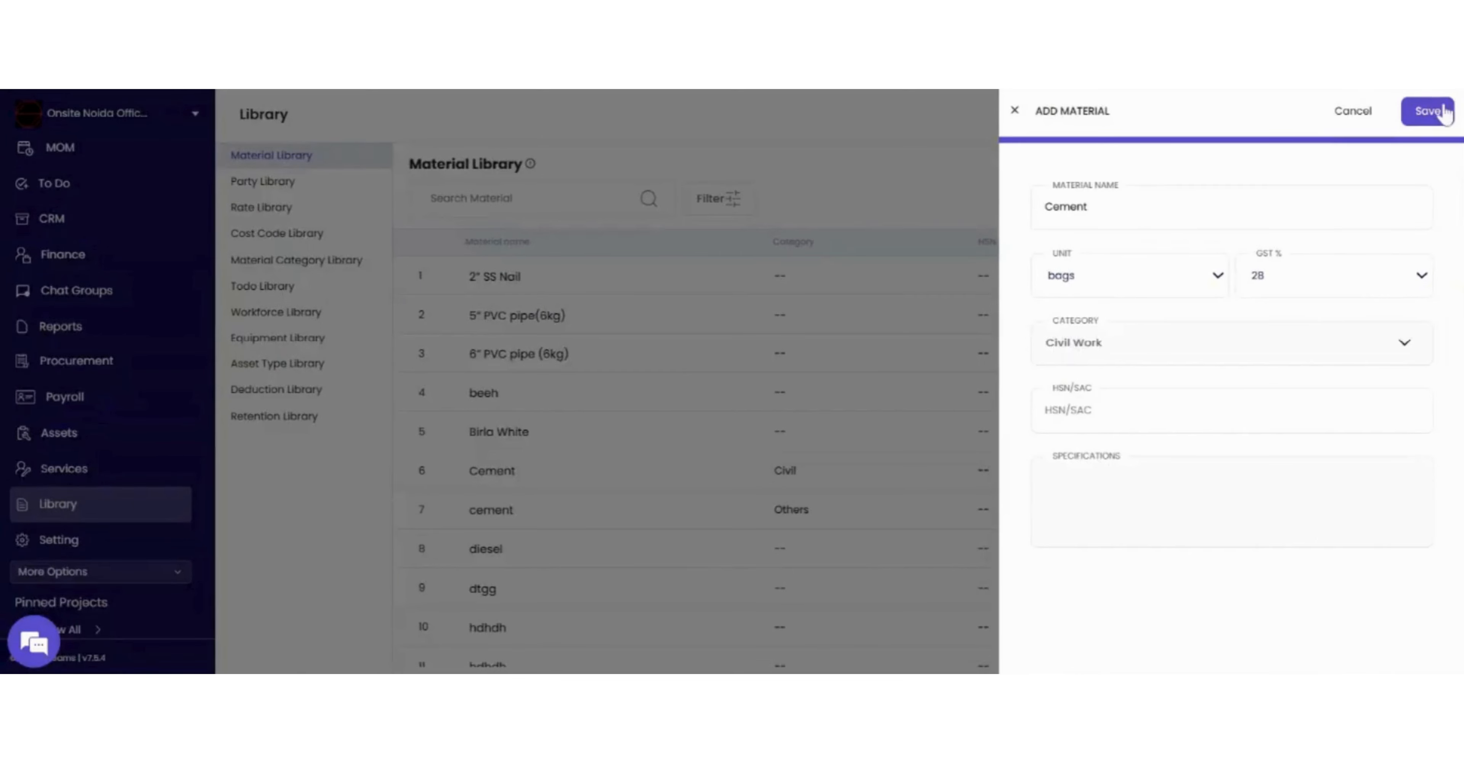
{"action": "left_click", "coordinate": [1427, 110]}
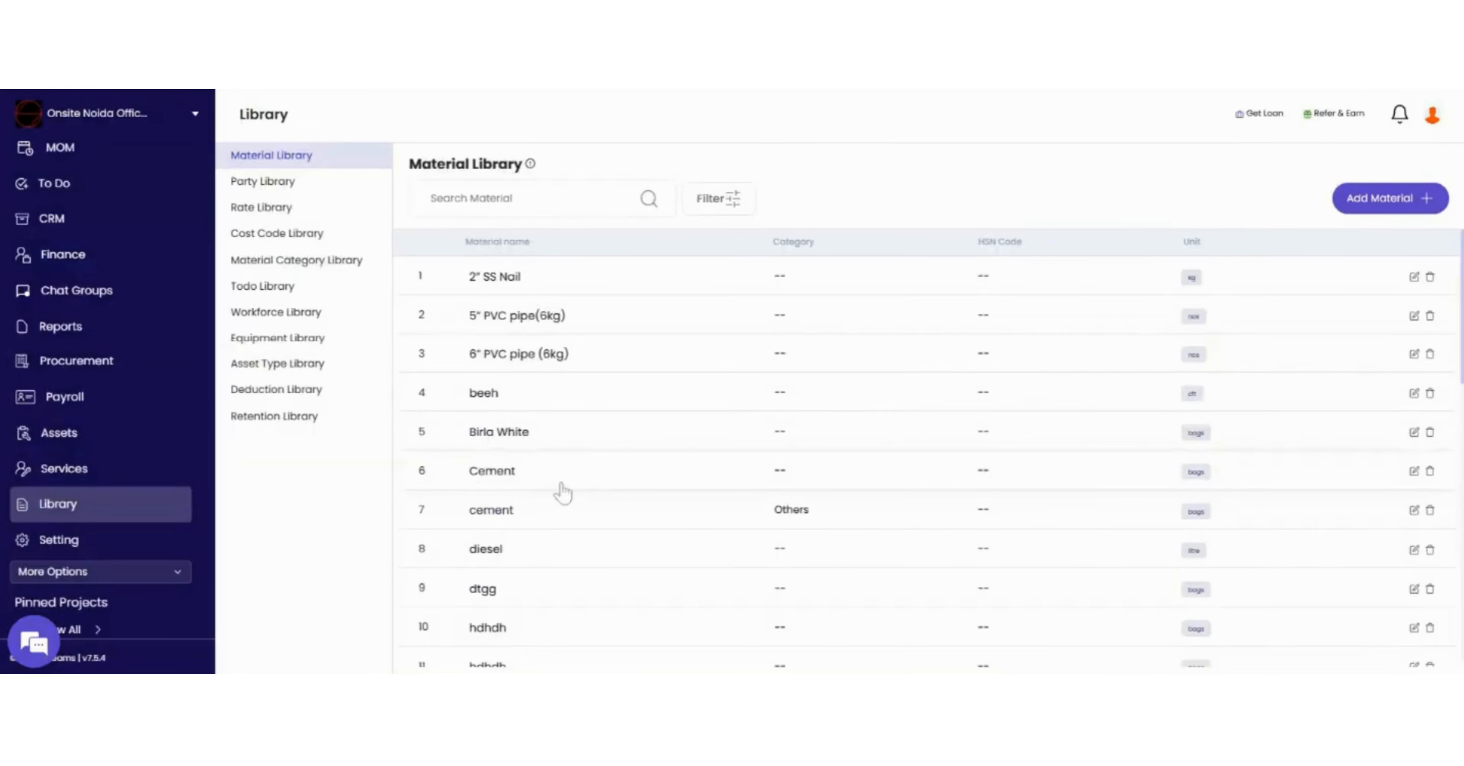
{"action": "left_click_drag", "start_coordinate": [472, 476], "coordinate": [526, 483]}
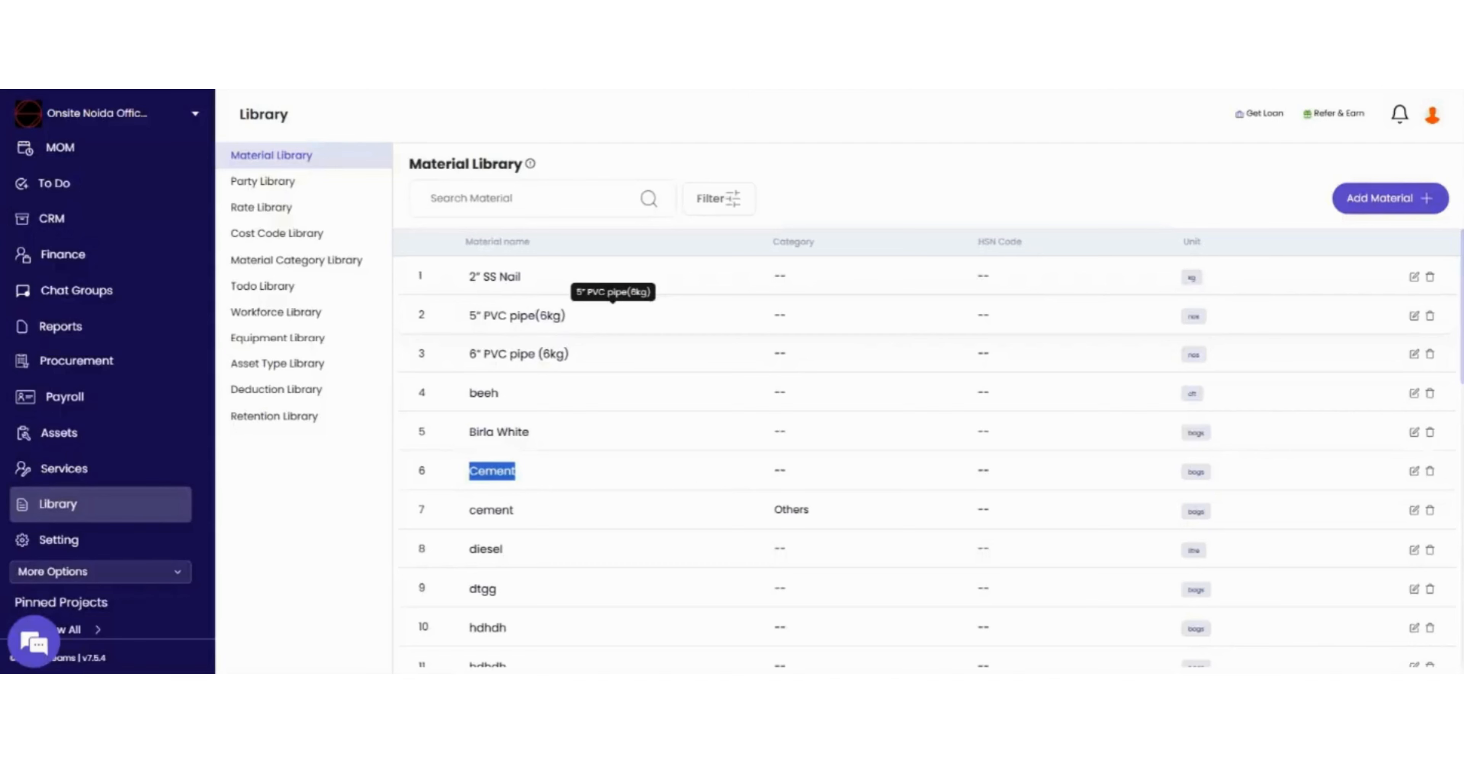
Start a new party in the Party Library and enter the party's name and phone number.
{"action": "left_click", "coordinate": [277, 184]}
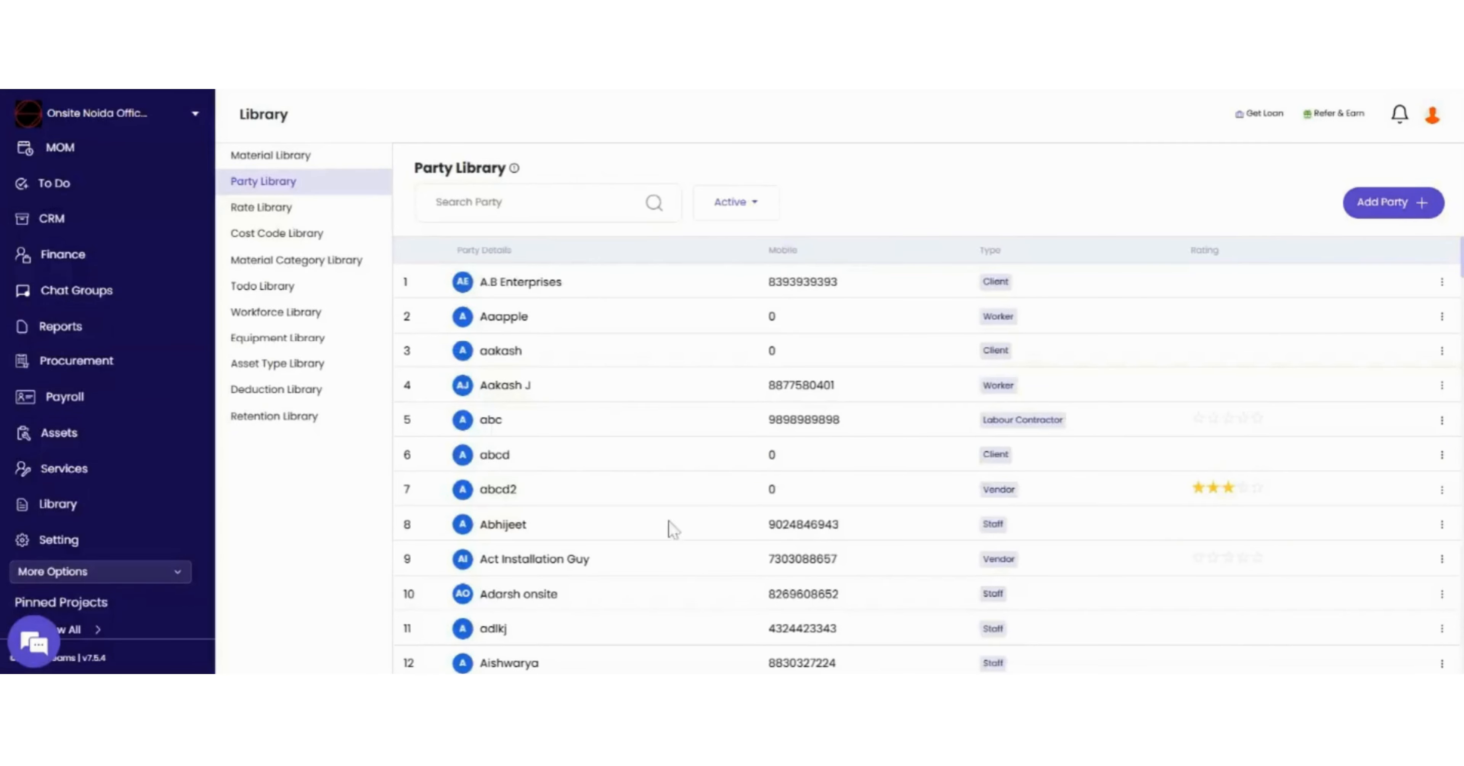
{"action": "left_click", "coordinate": [1418, 200]}
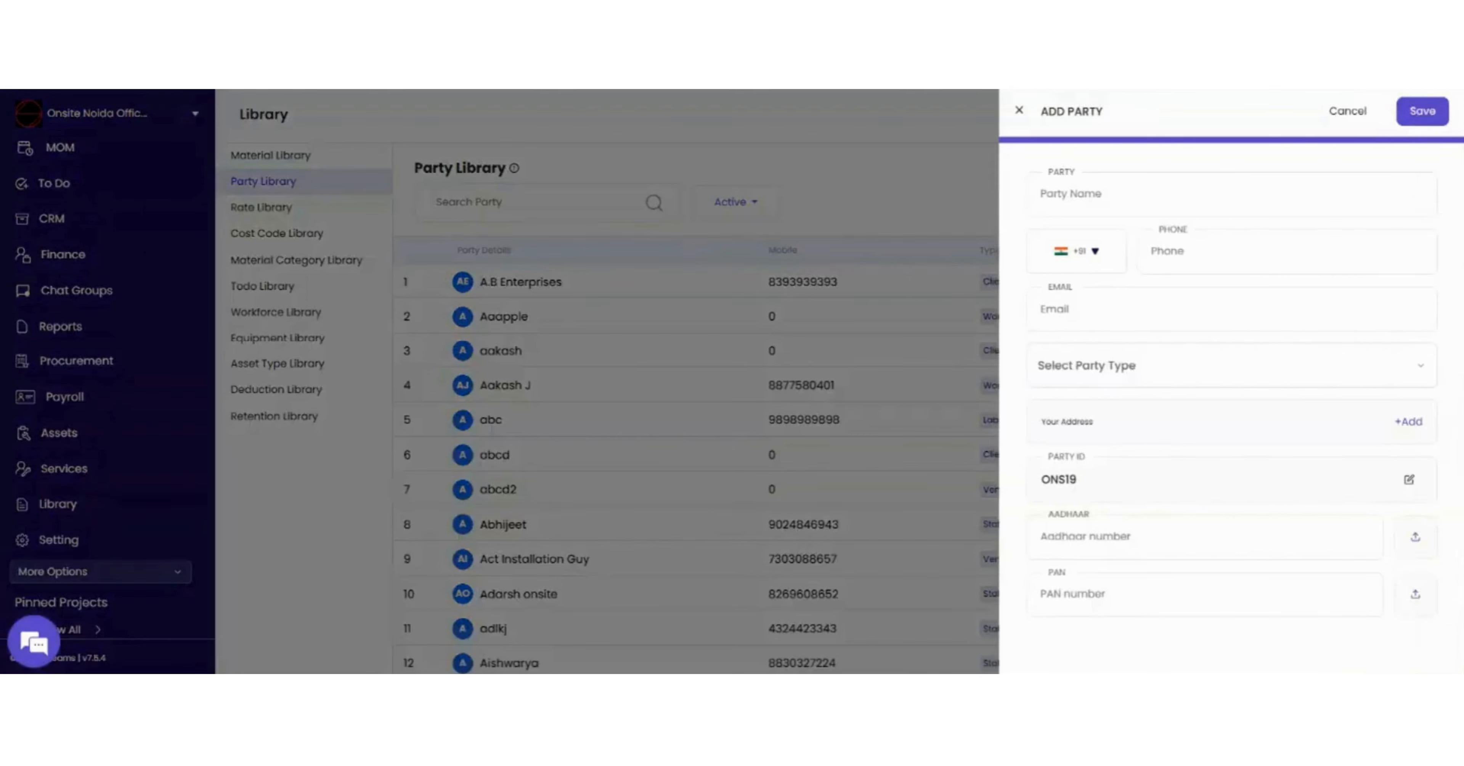
{"action": "type", "text": "Rakesh"}
{"action": "key", "text": "Tab"}
{"action": "type", "text": "999"}
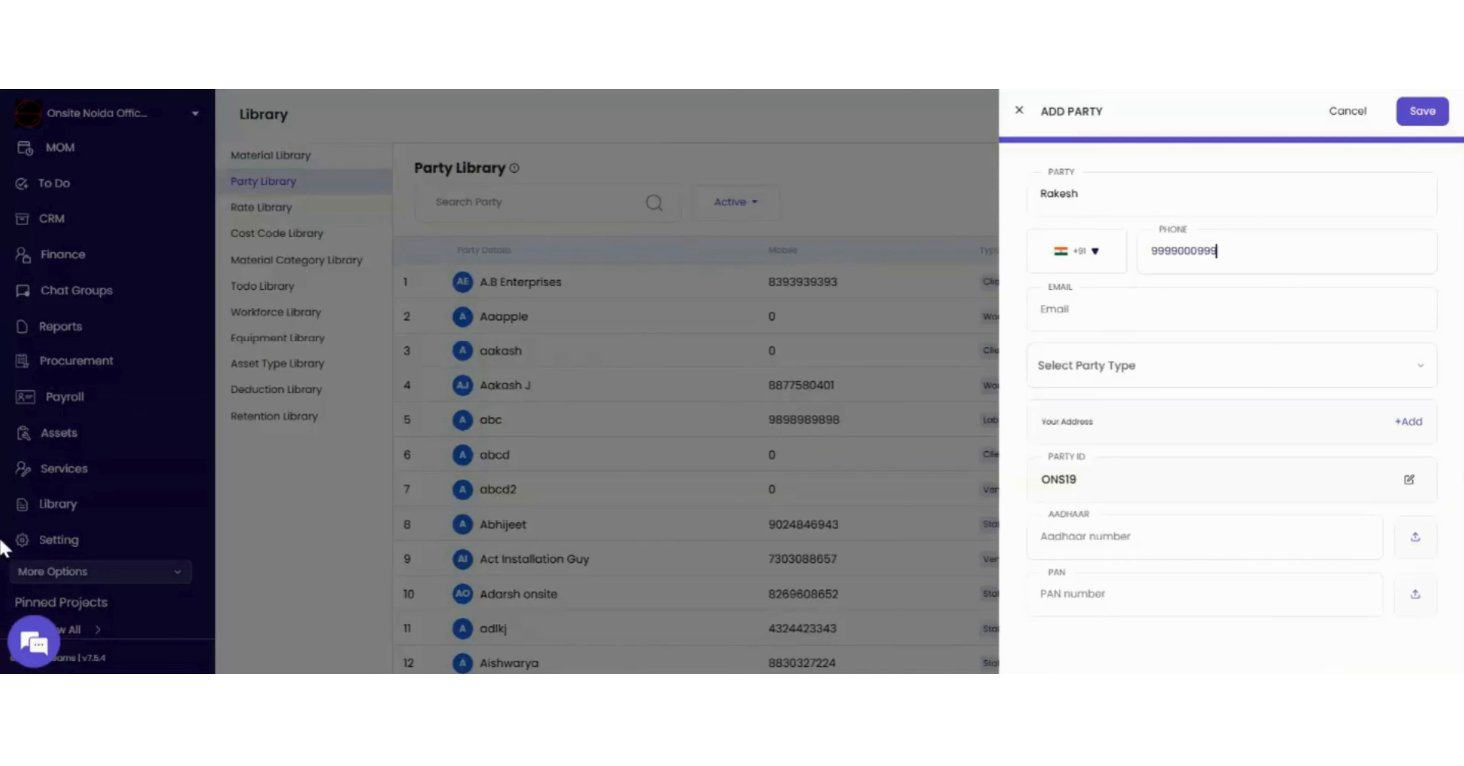
Set the new party's type to Staff, save the party and look through the party list.
{"action": "left_click", "coordinate": [1147, 373]}
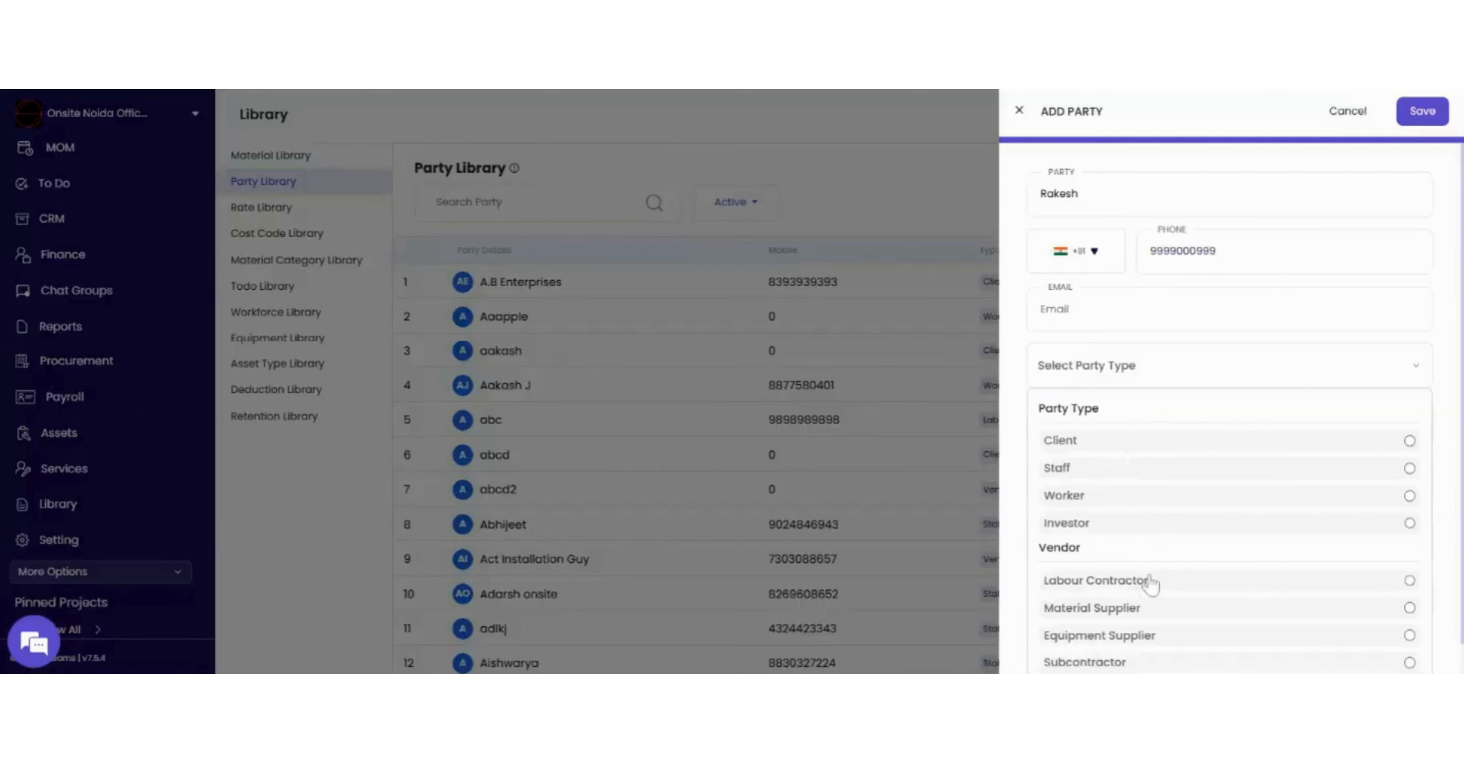
{"action": "scroll", "coordinate": [1150, 585], "scroll_direction": "down", "scroll_amount": 1}
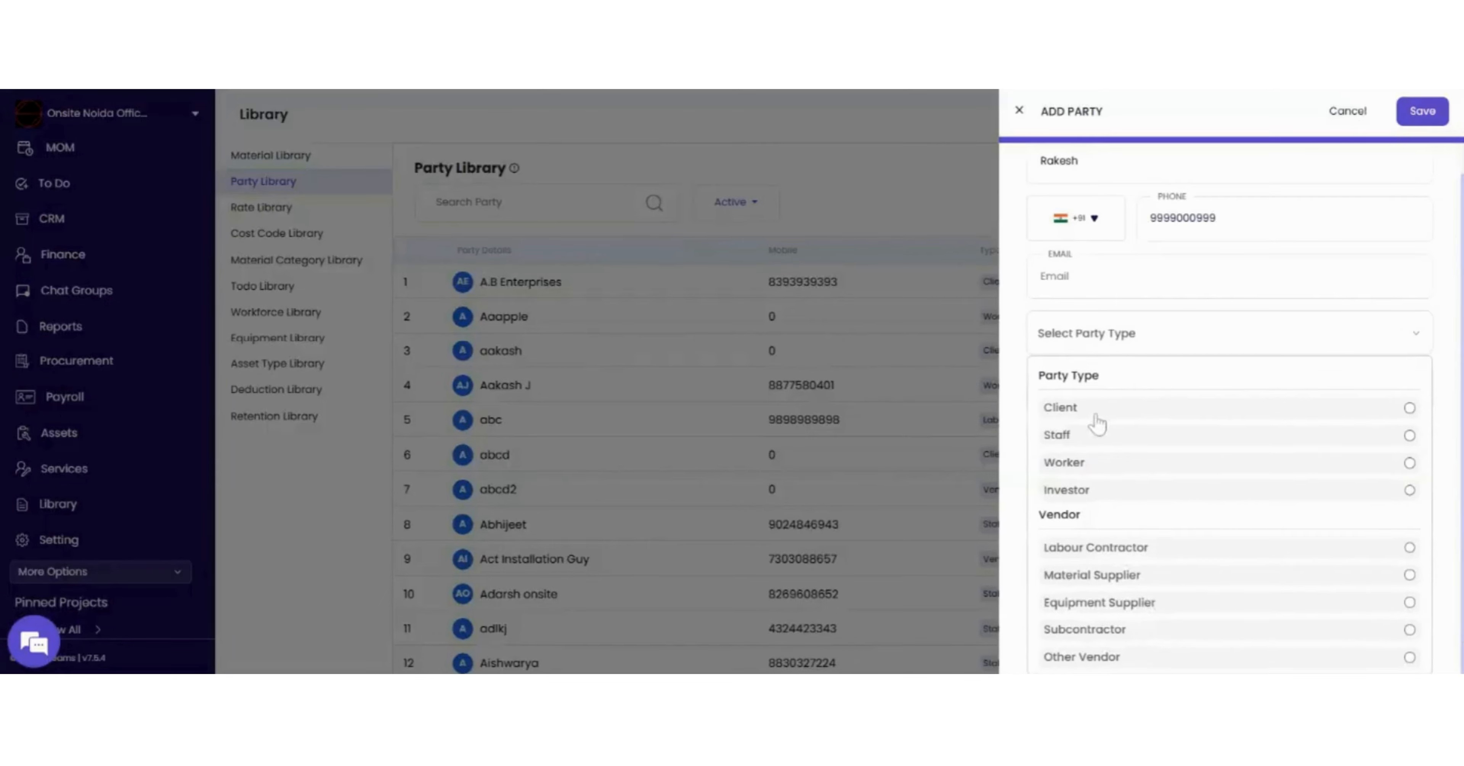
{"action": "left_click", "coordinate": [1093, 442]}
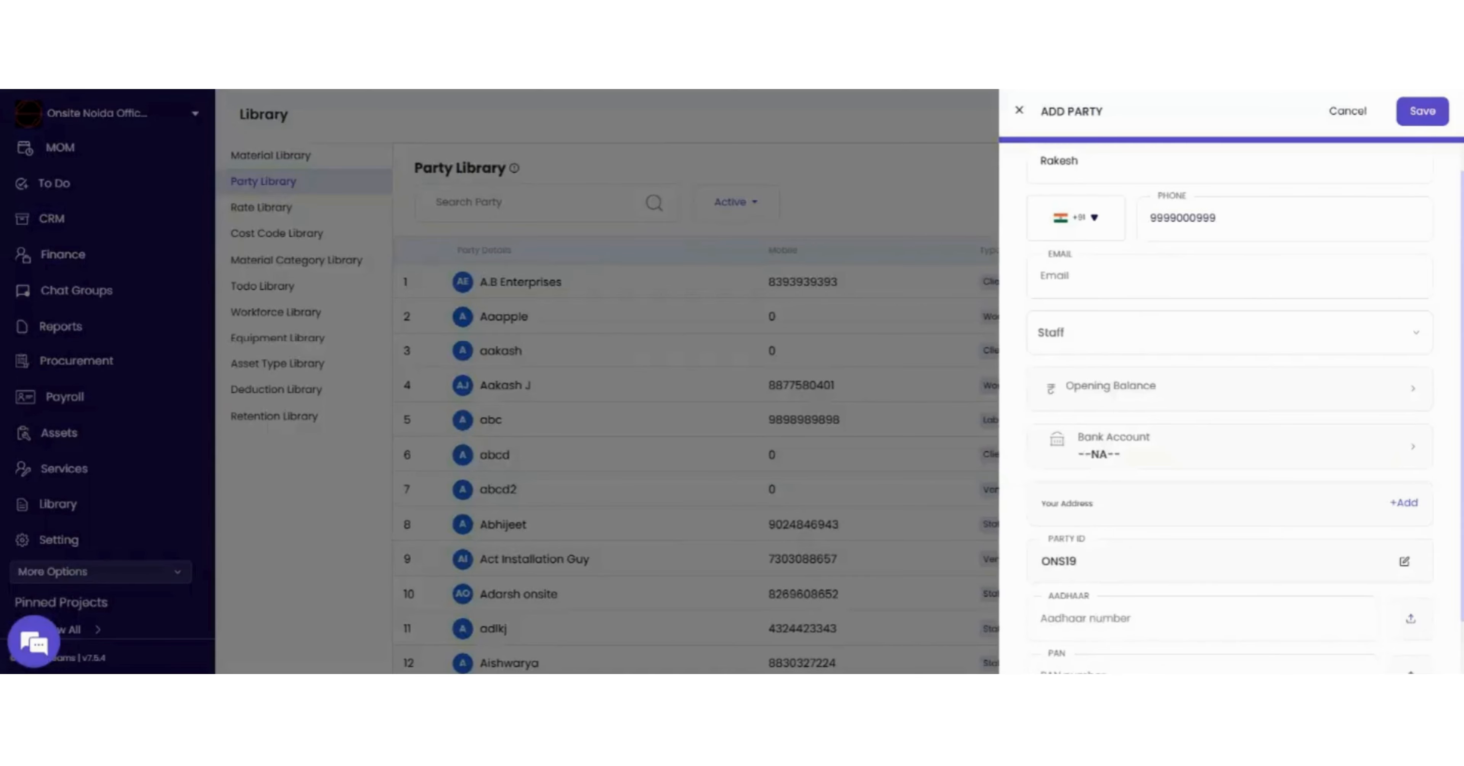
{"action": "left_click", "coordinate": [1422, 111]}
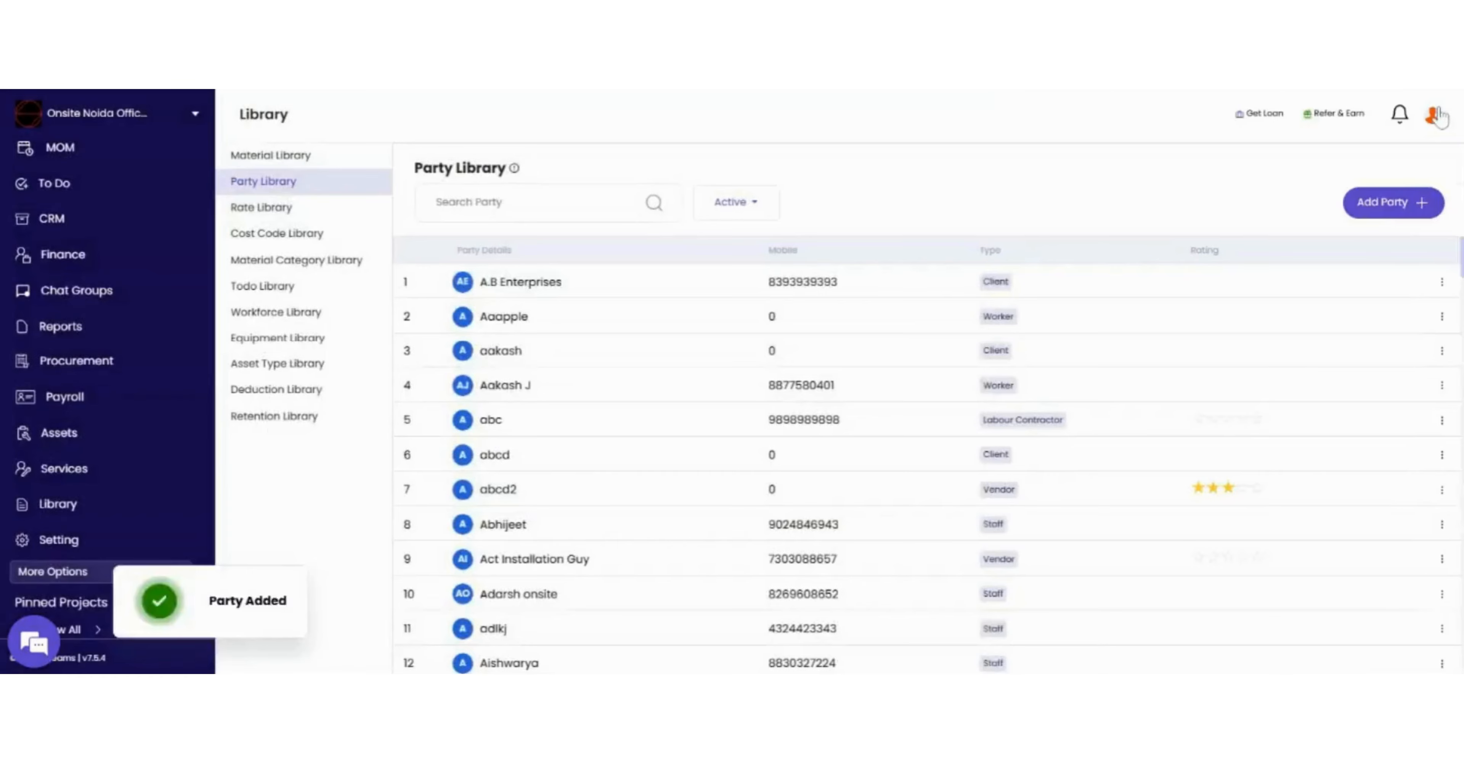
{"action": "scroll", "coordinate": [571, 474], "scroll_direction": "down", "scroll_amount": 5}
{"action": "scroll", "coordinate": [571, 475], "scroll_direction": "down", "scroll_amount": 9}
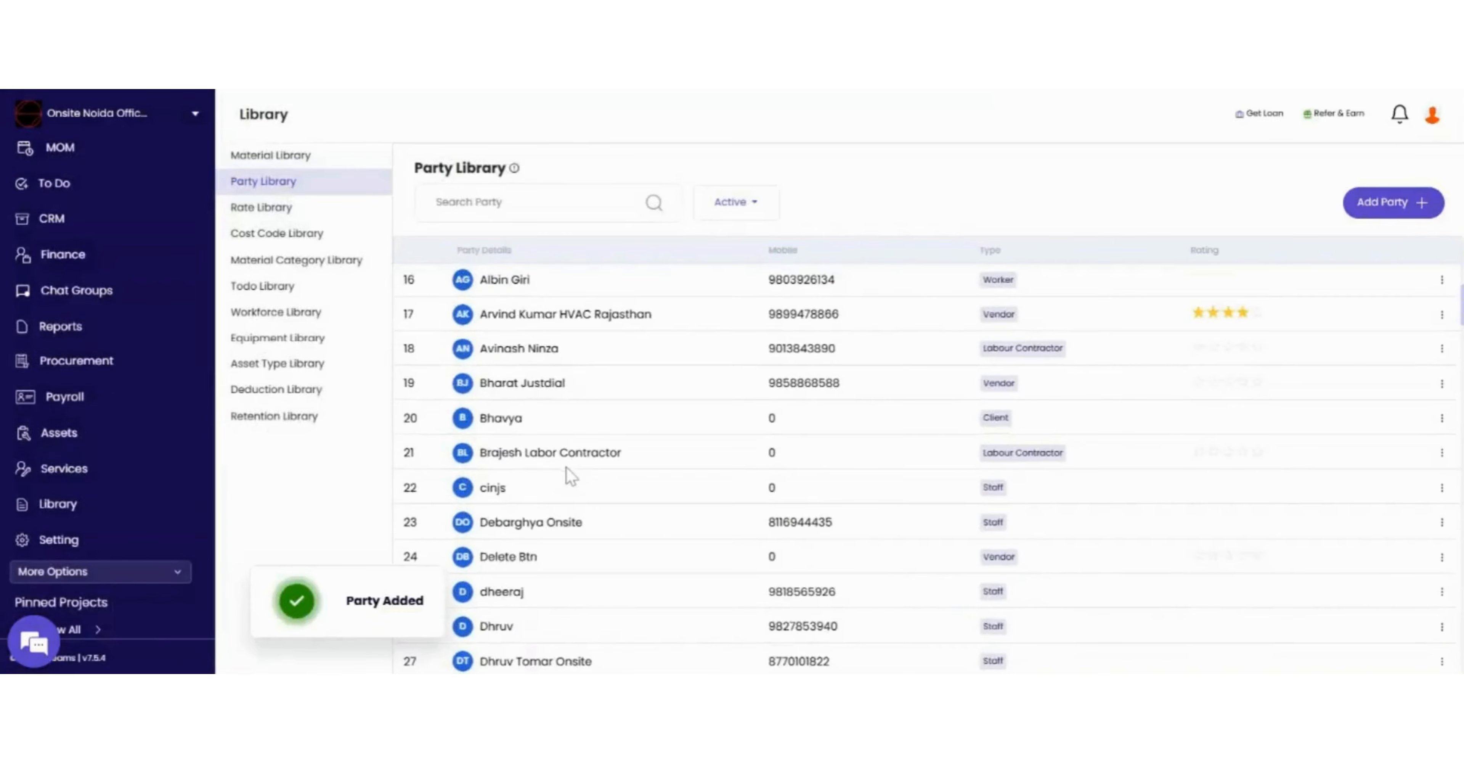
{"action": "scroll", "coordinate": [568, 476], "scroll_direction": "down", "scroll_amount": 4}
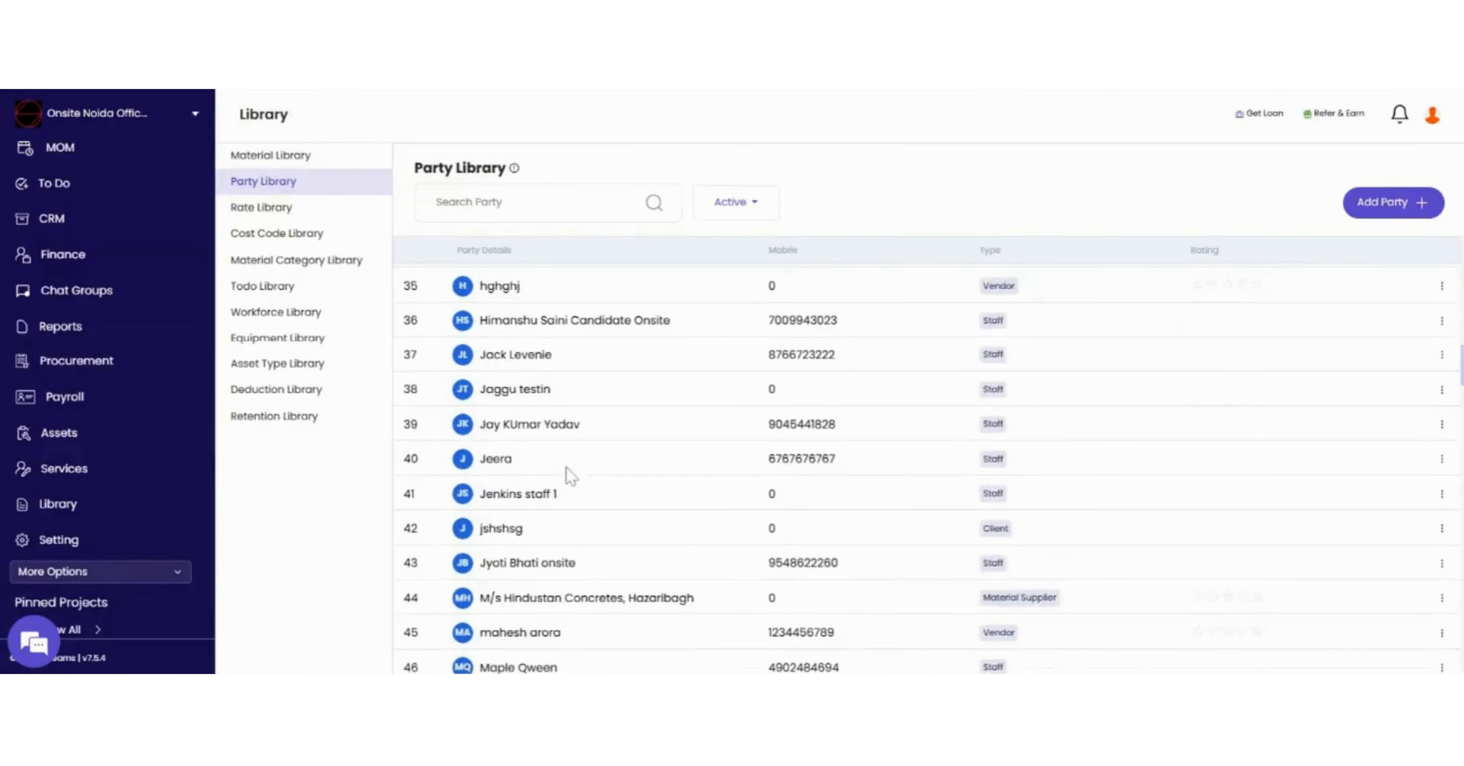
{"action": "scroll", "coordinate": [511, 403], "scroll_direction": "down", "scroll_amount": 4}
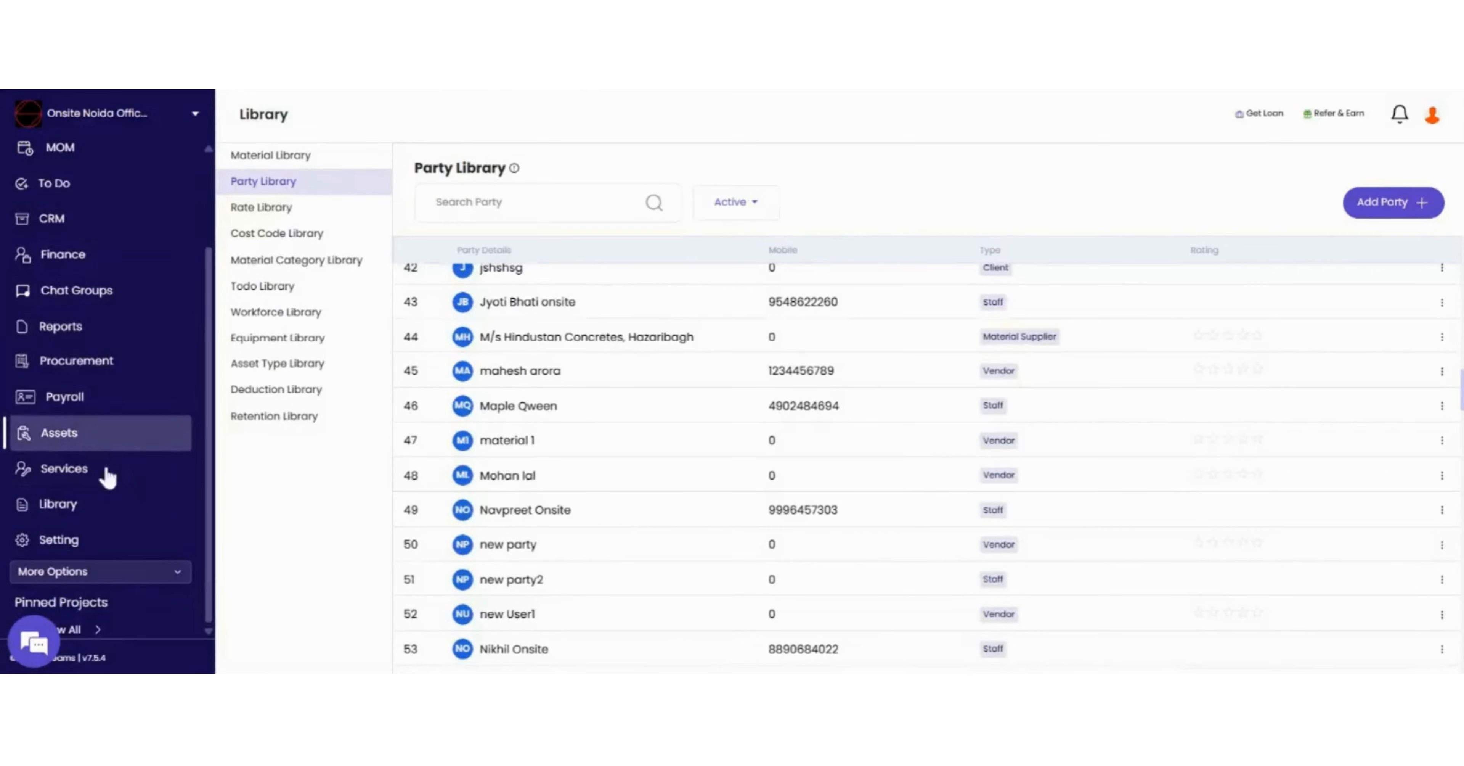
Add an existing staff party as a team member in the company's Roles & Access settings with the Site Engineer role.
{"action": "left_click", "coordinate": [98, 545]}
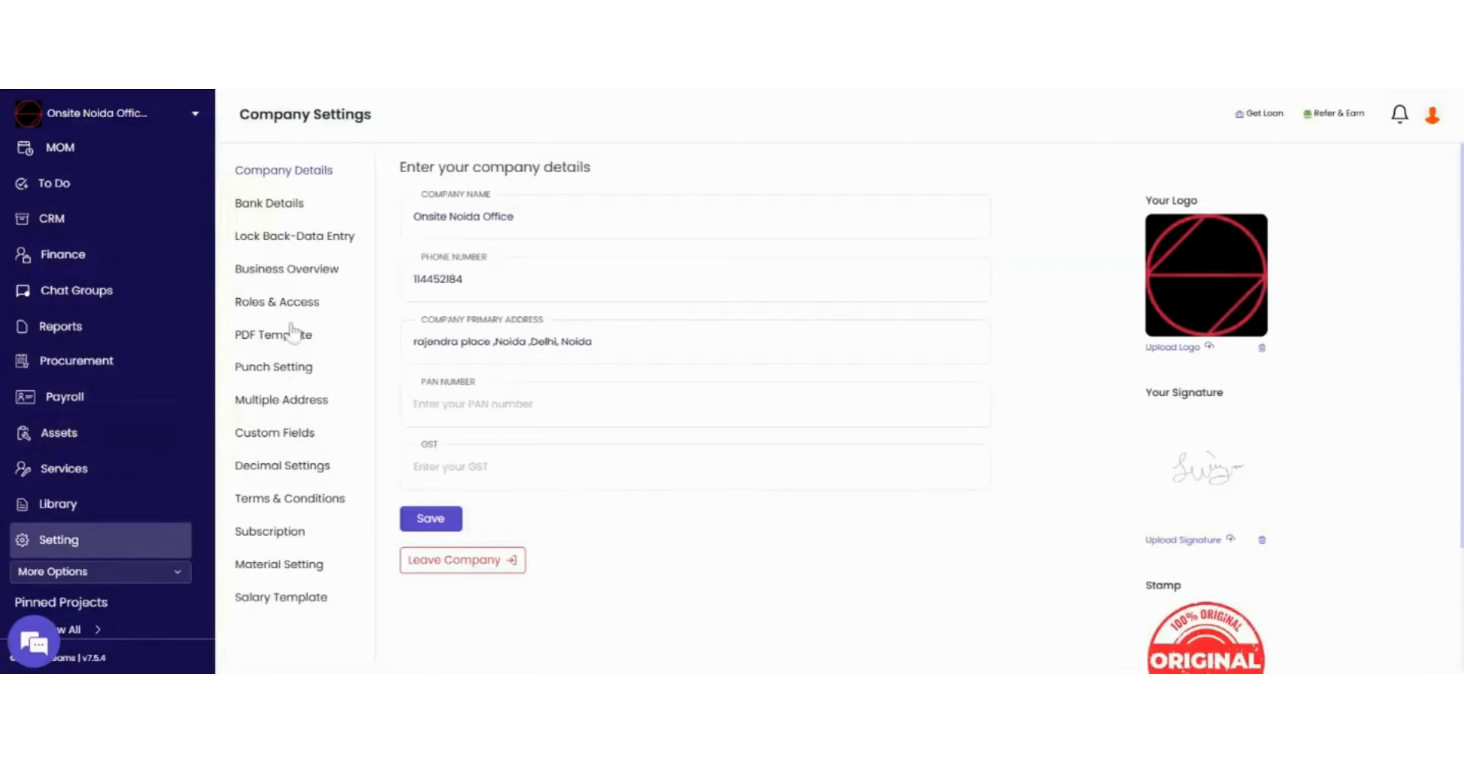
{"action": "left_click", "coordinate": [291, 306]}
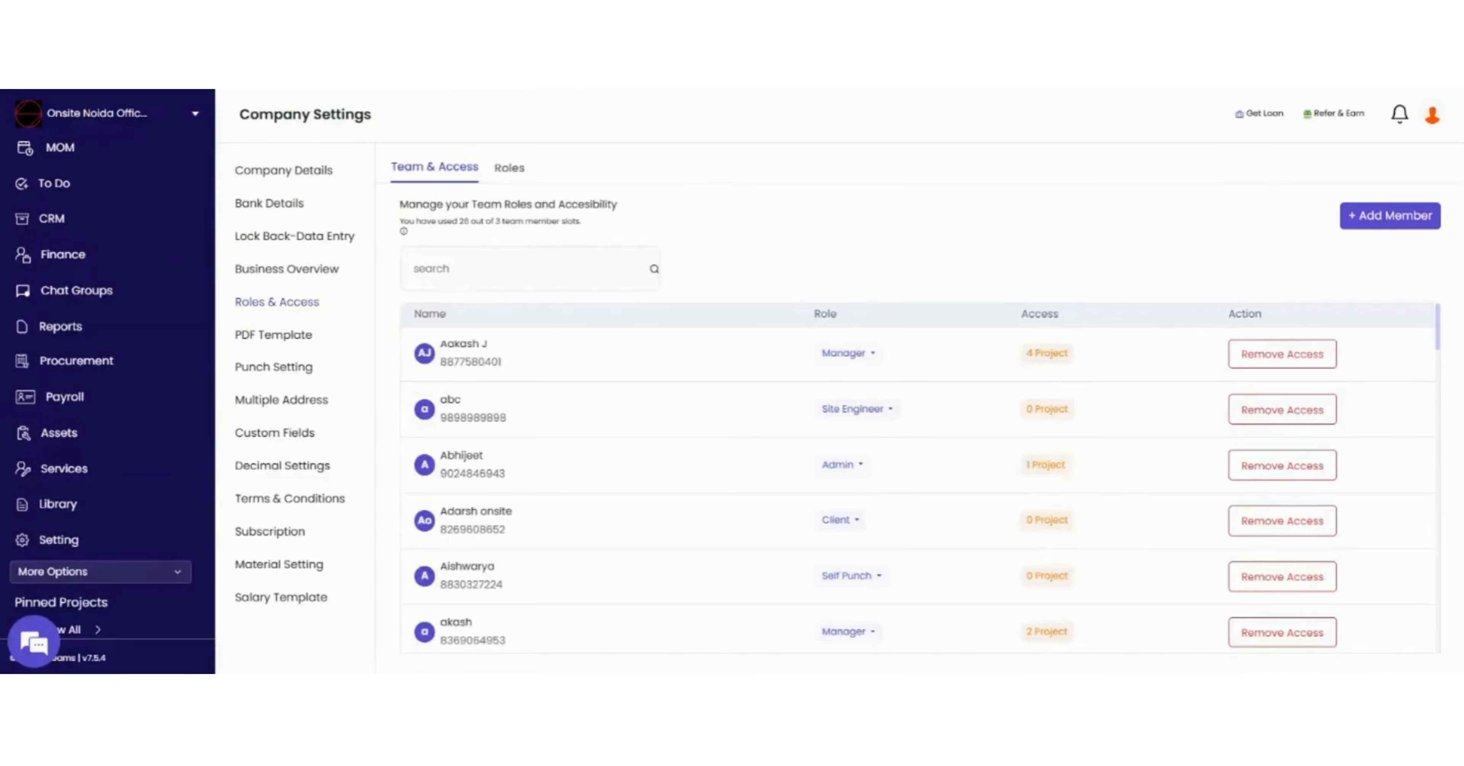
{"action": "left_click", "coordinate": [1385, 219]}
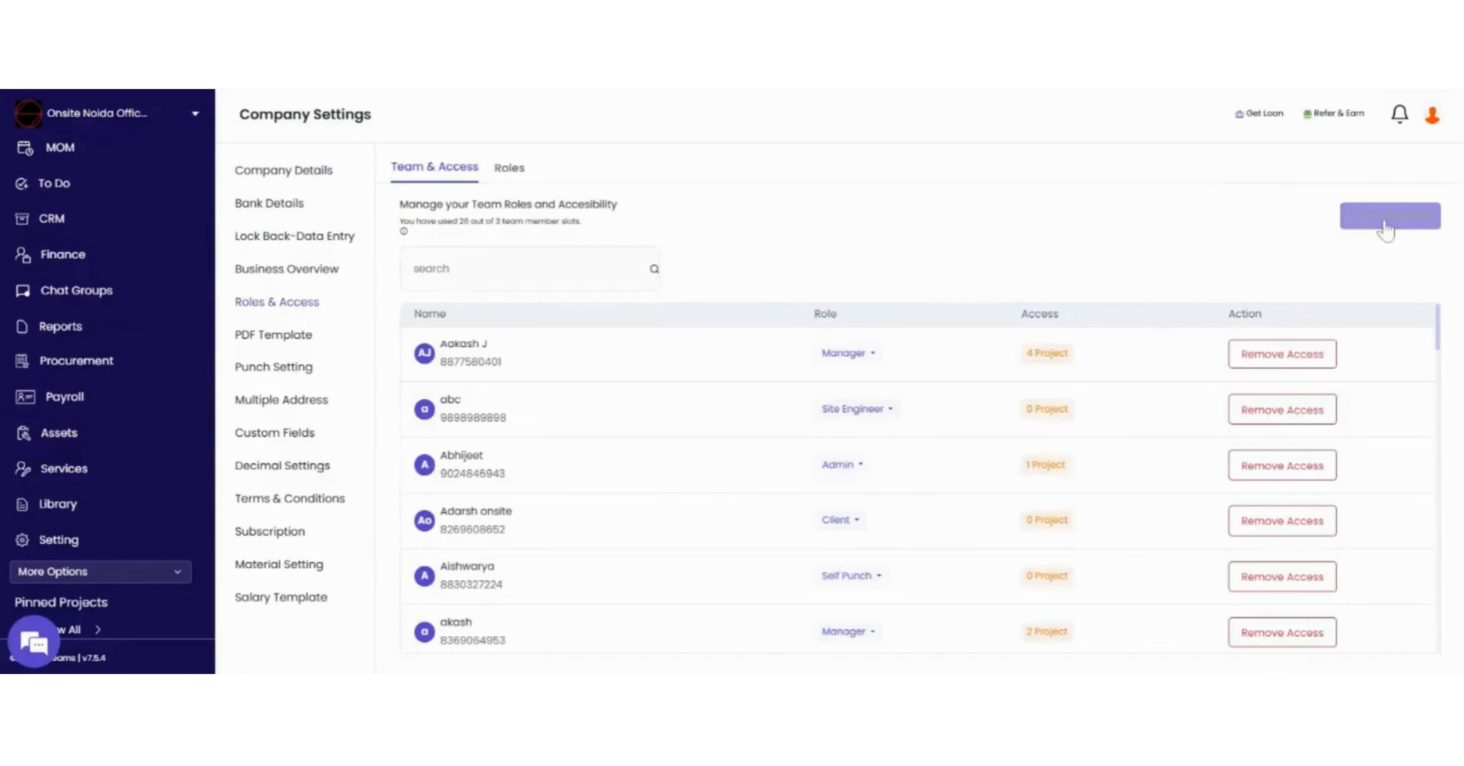
{"action": "left_click", "coordinate": [489, 275]}
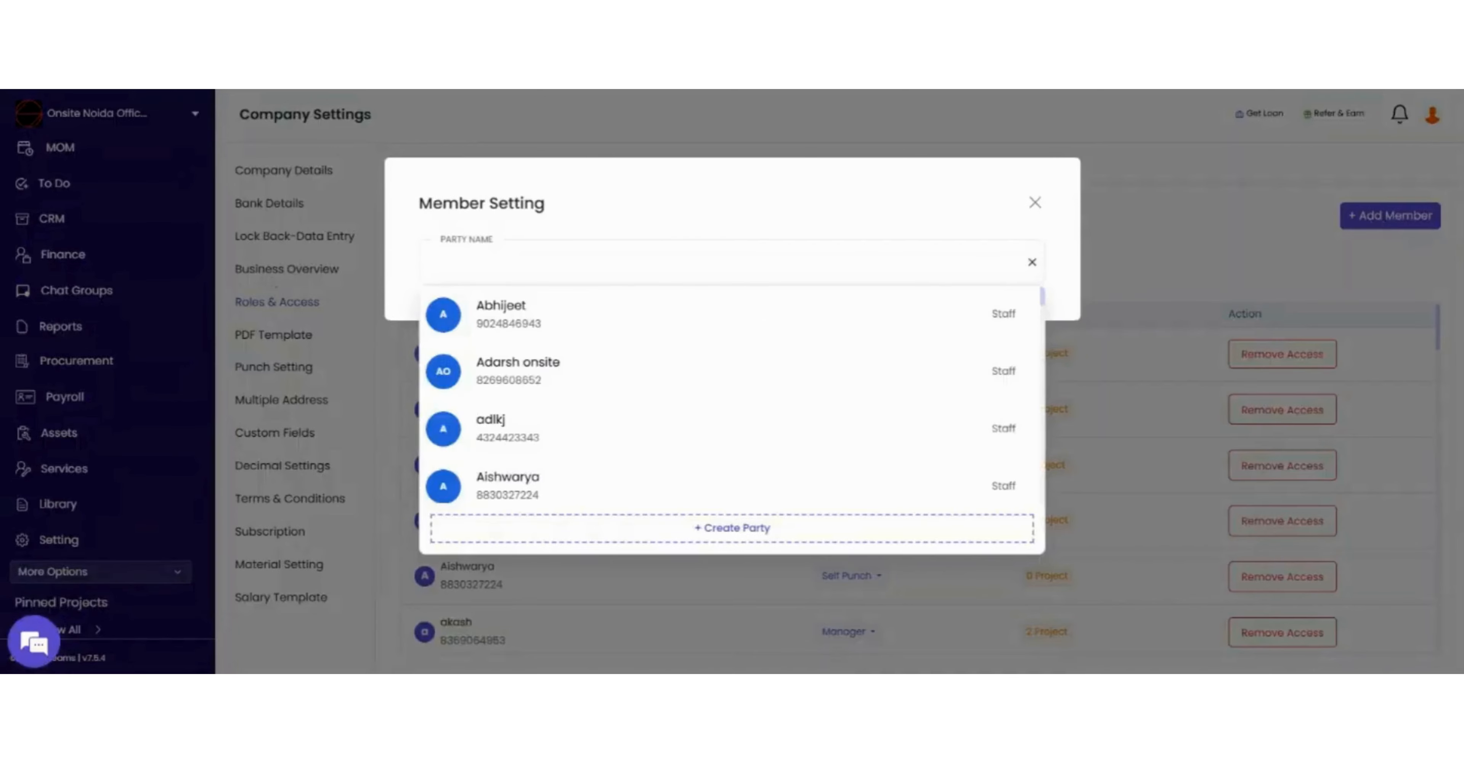
{"action": "scroll", "coordinate": [565, 424], "scroll_direction": "down", "scroll_amount": 5}
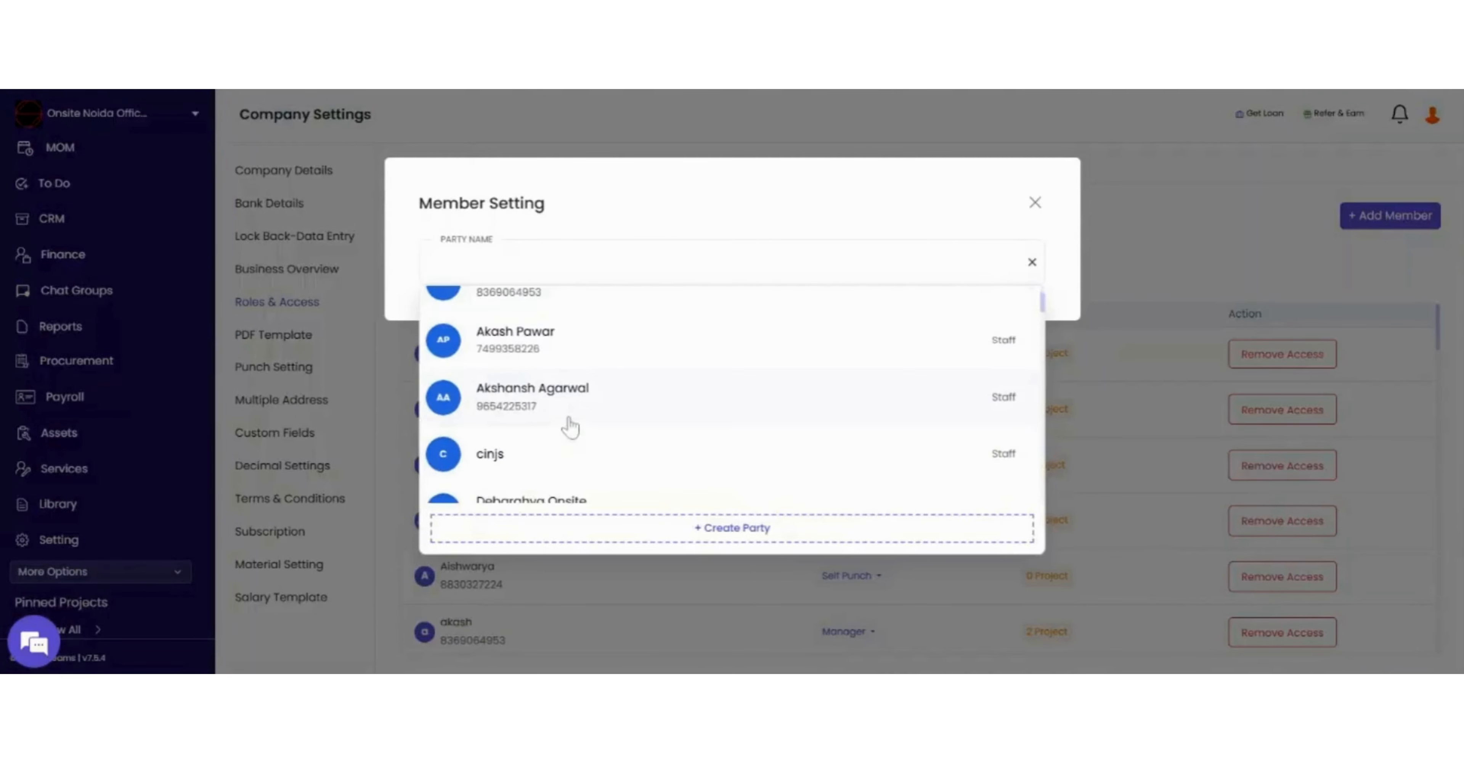
{"action": "scroll", "coordinate": [569, 426], "scroll_direction": "down", "scroll_amount": 5}
{"action": "scroll", "coordinate": [594, 398], "scroll_direction": "down", "scroll_amount": 5}
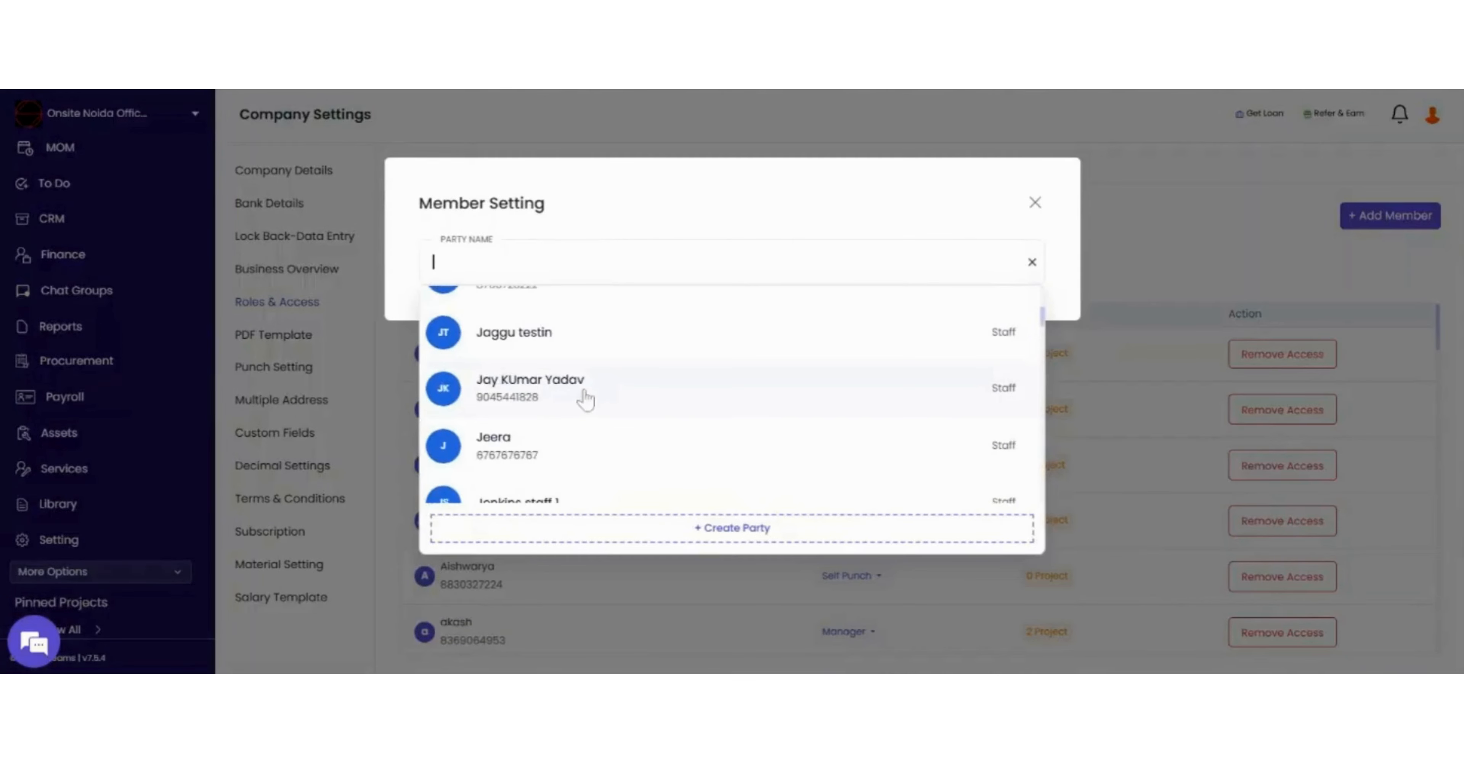
{"action": "left_click", "coordinate": [583, 450]}
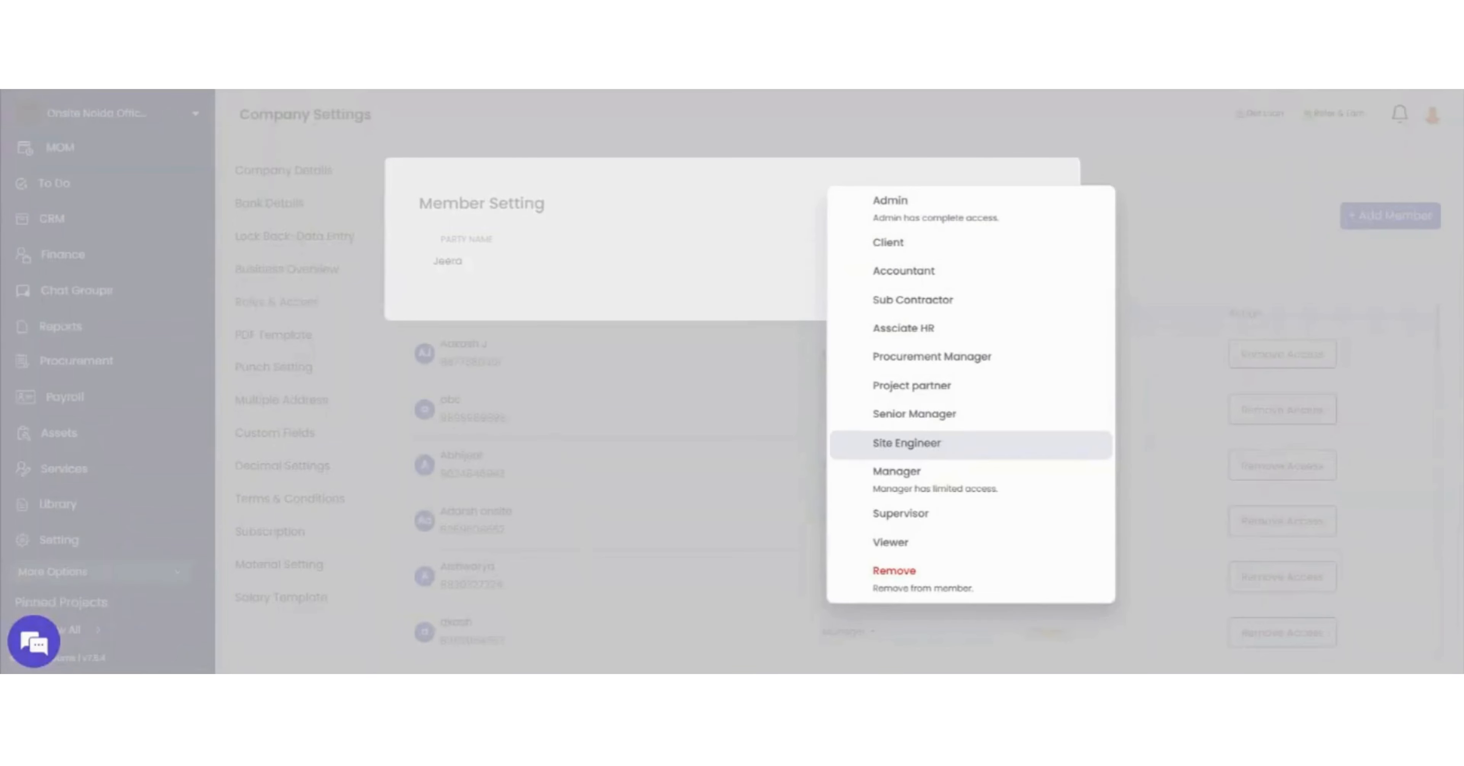
{"action": "left_click", "coordinate": [935, 449]}
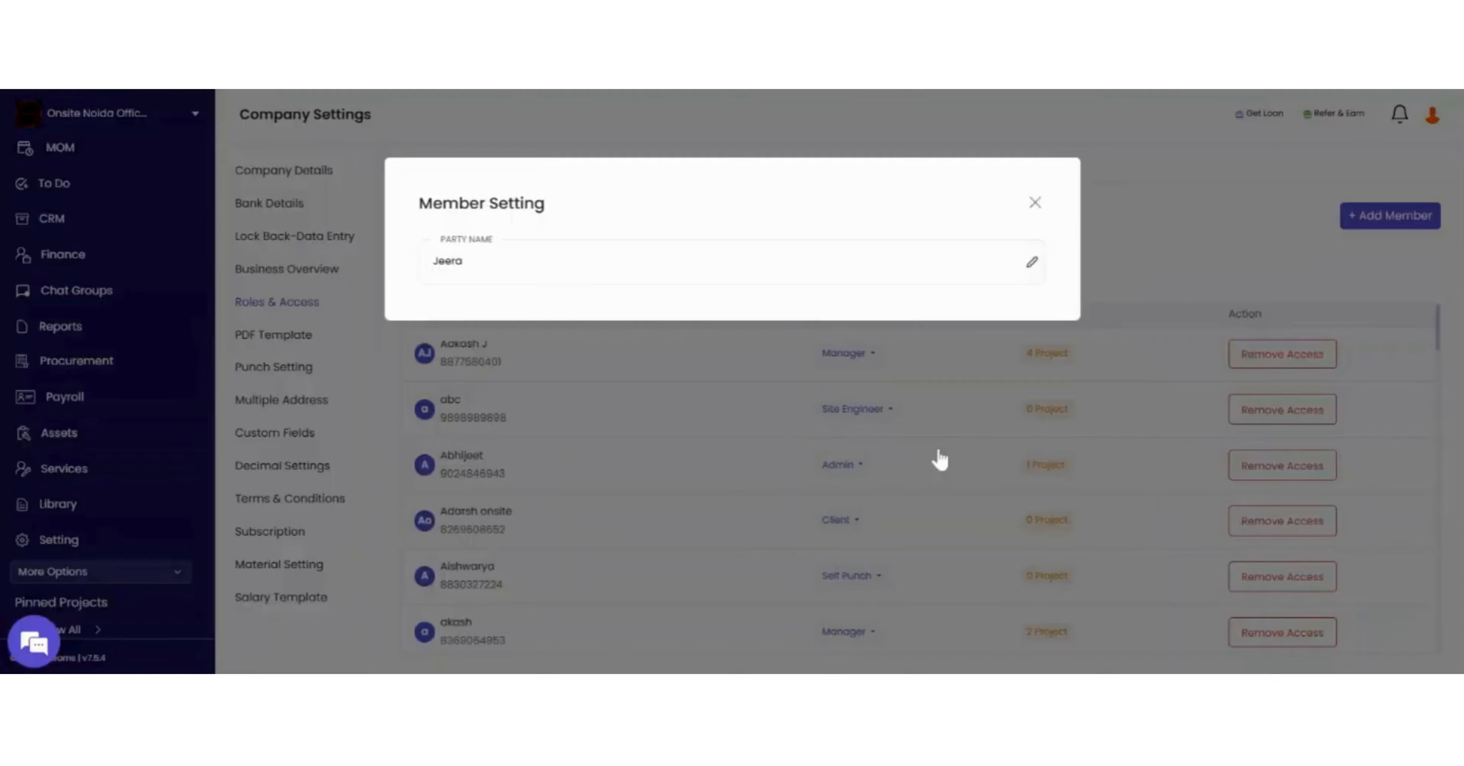
{"action": "left_click", "coordinate": [1031, 202]}
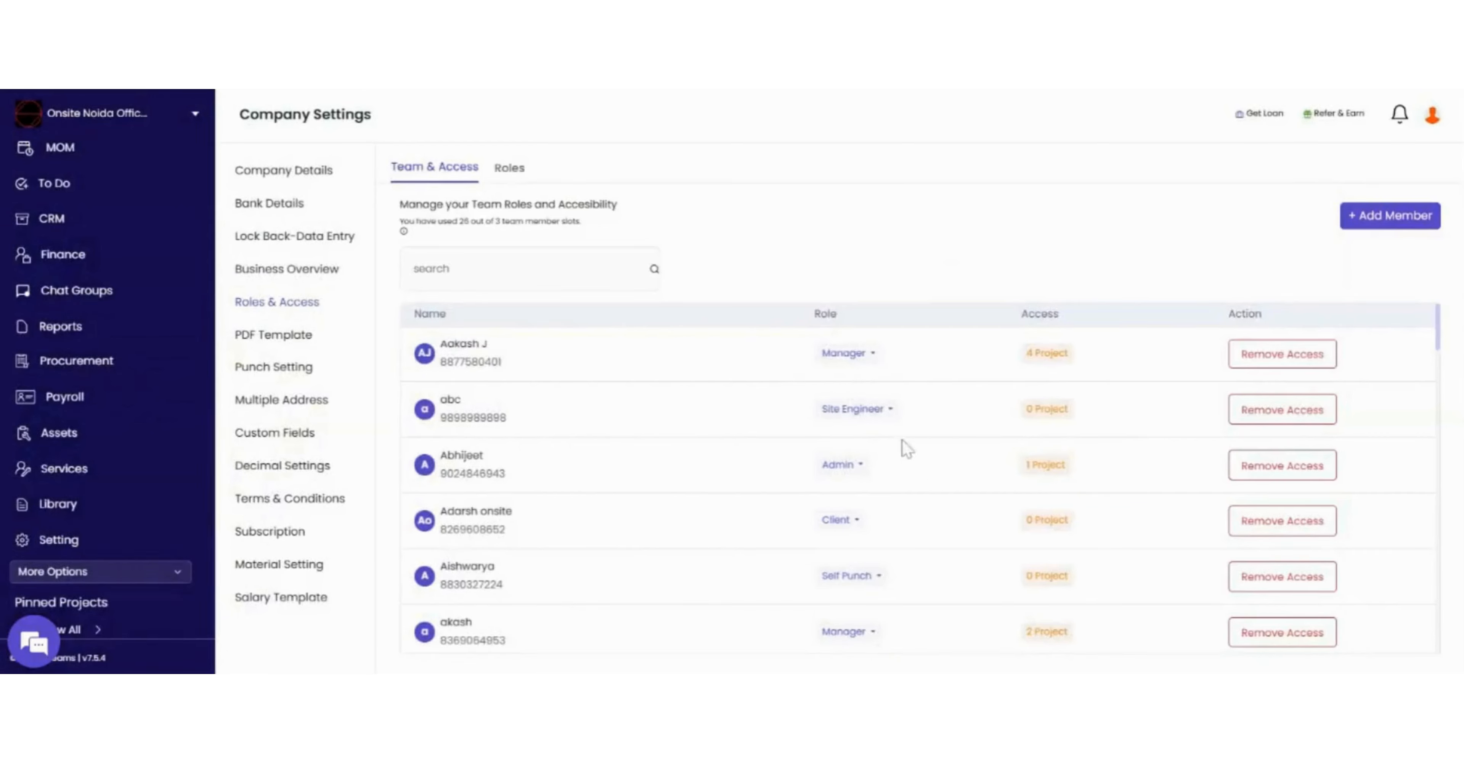
Check which roles can be assigned to the first team member in the Team & Access list.
{"action": "left_click", "coordinate": [875, 356]}
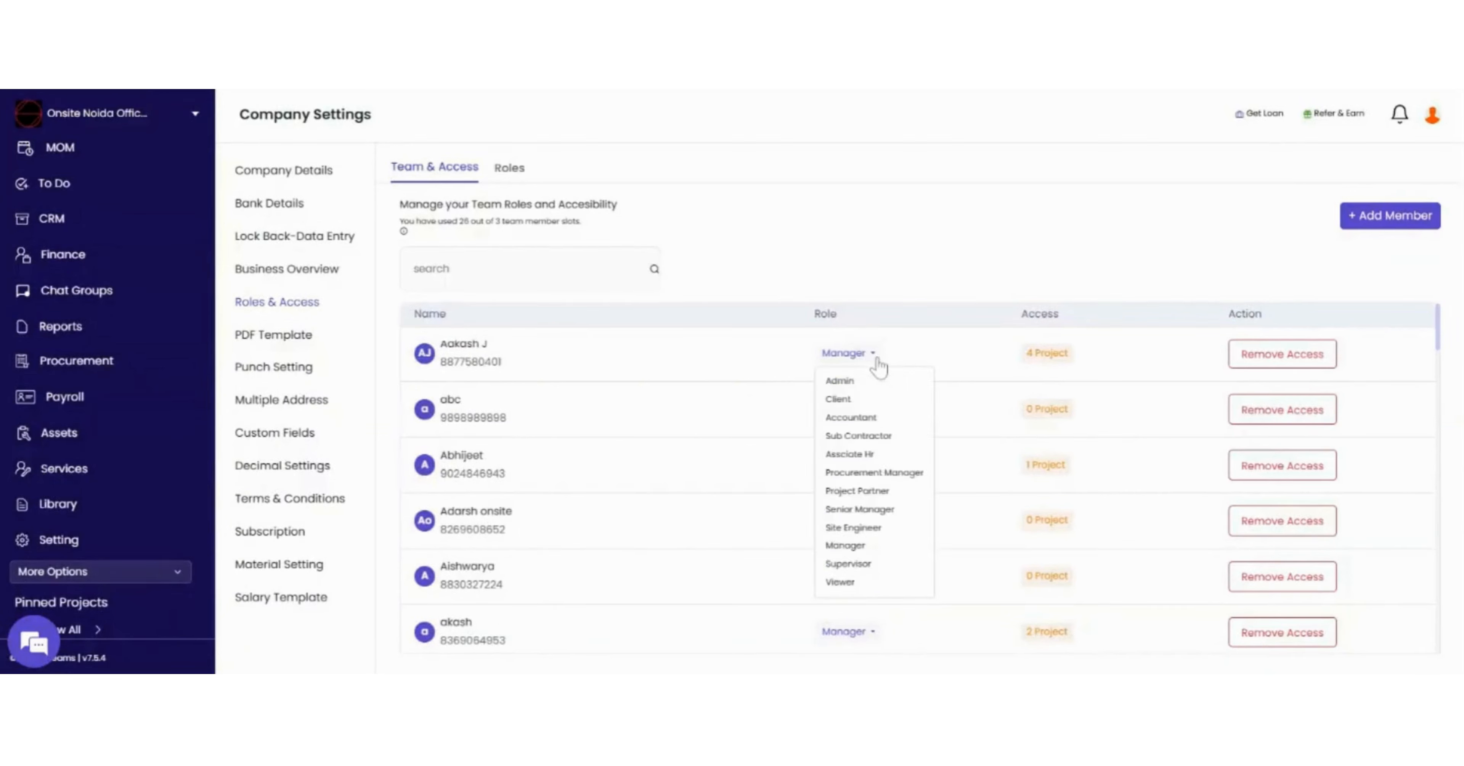
{"action": "left_click", "coordinate": [912, 265]}
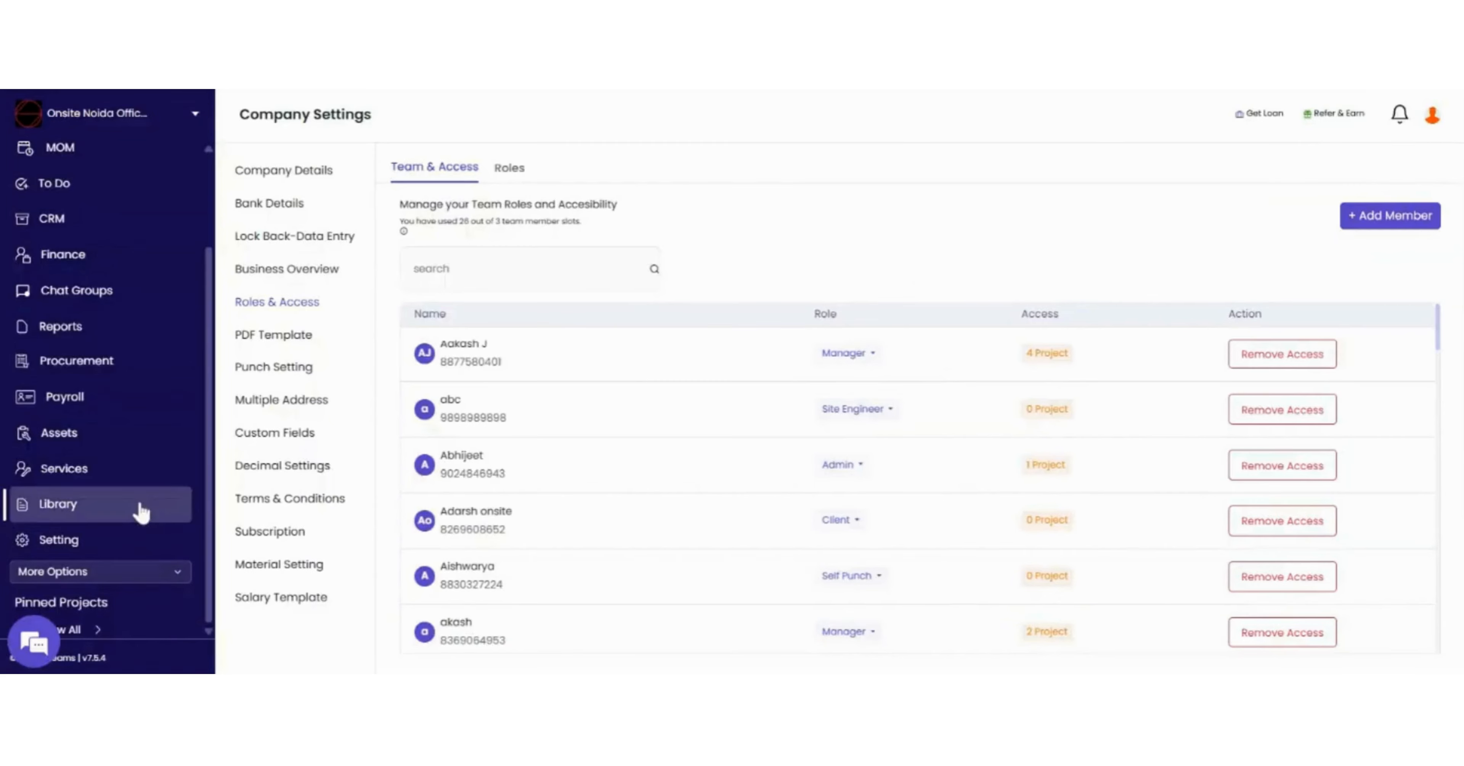
Start a new project named Training Project, leave the address and city blank, and continue to adding team members.
{"action": "scroll", "coordinate": [137, 506], "scroll_direction": "up", "scroll_amount": 2}
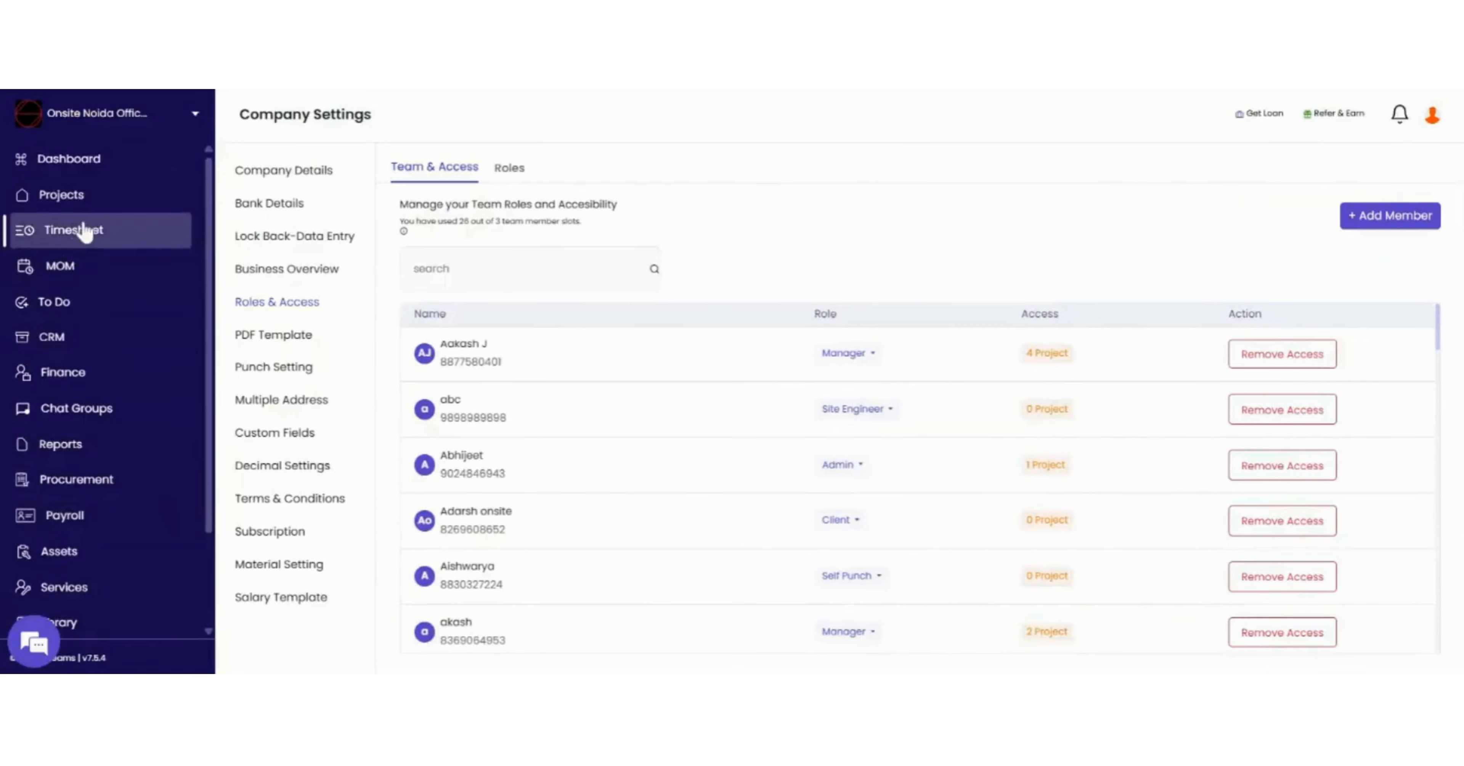
{"action": "left_click", "coordinate": [85, 196]}
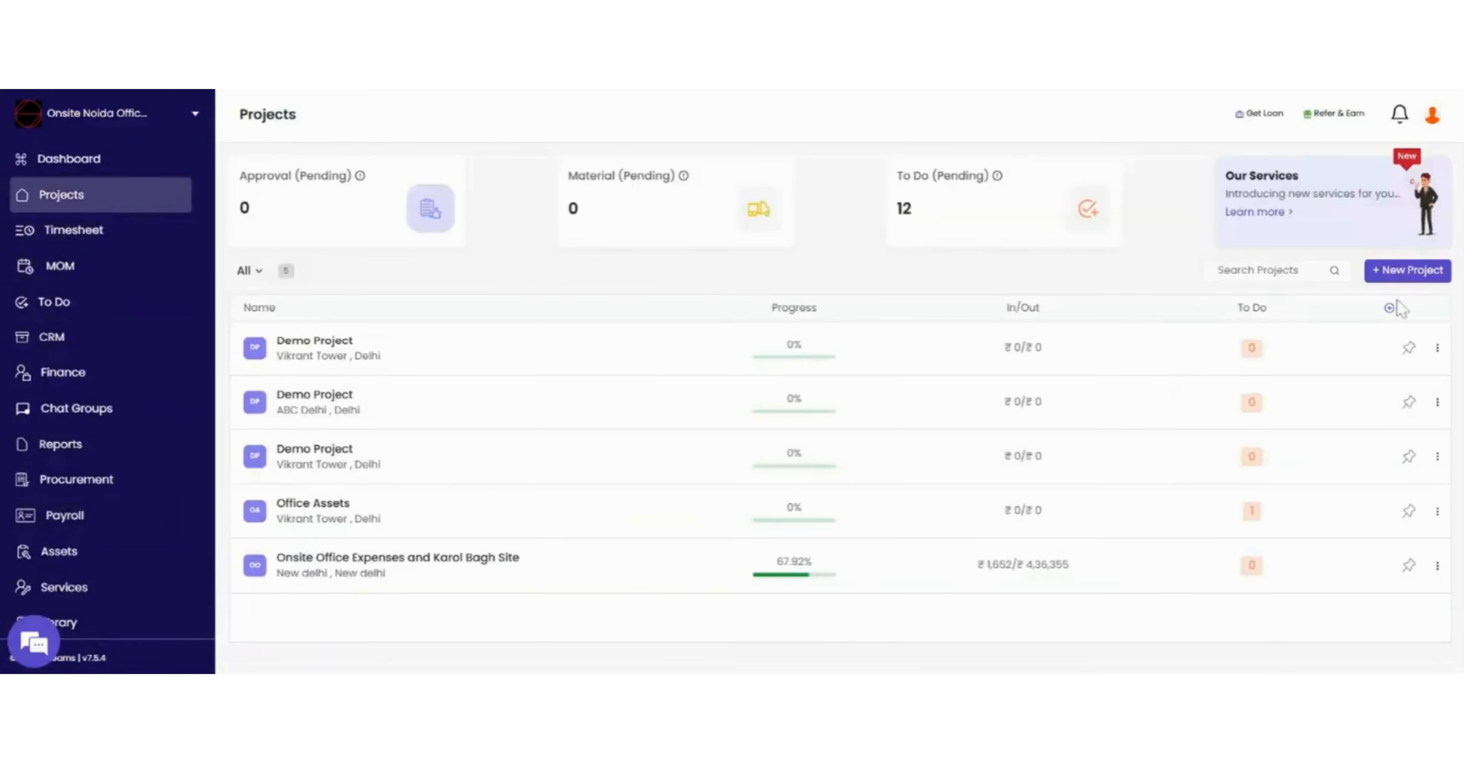
{"action": "left_click", "coordinate": [1409, 271]}
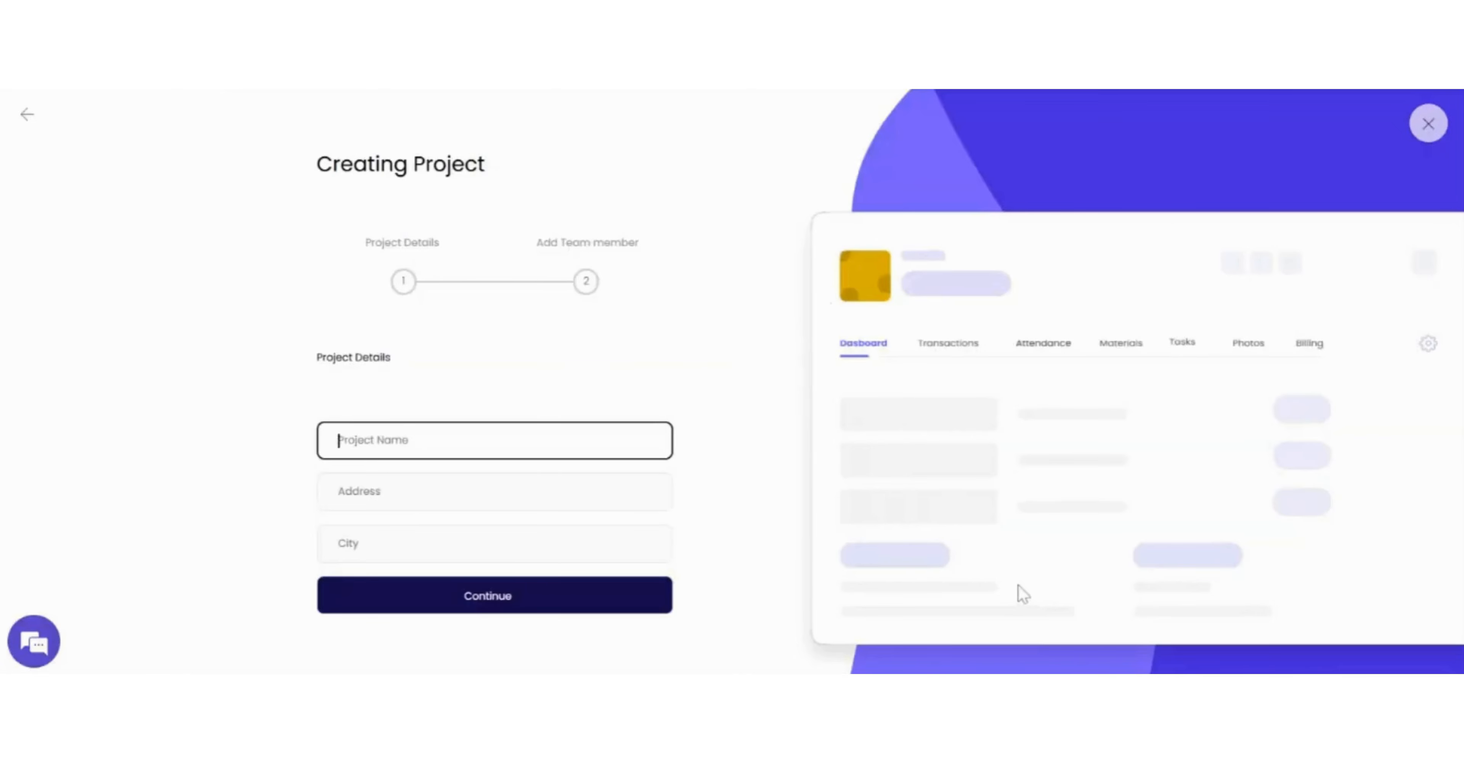
{"action": "type", "text": "Training Project"}
{"action": "left_click", "coordinate": [463, 473]}
{"action": "left_click", "coordinate": [461, 487]}
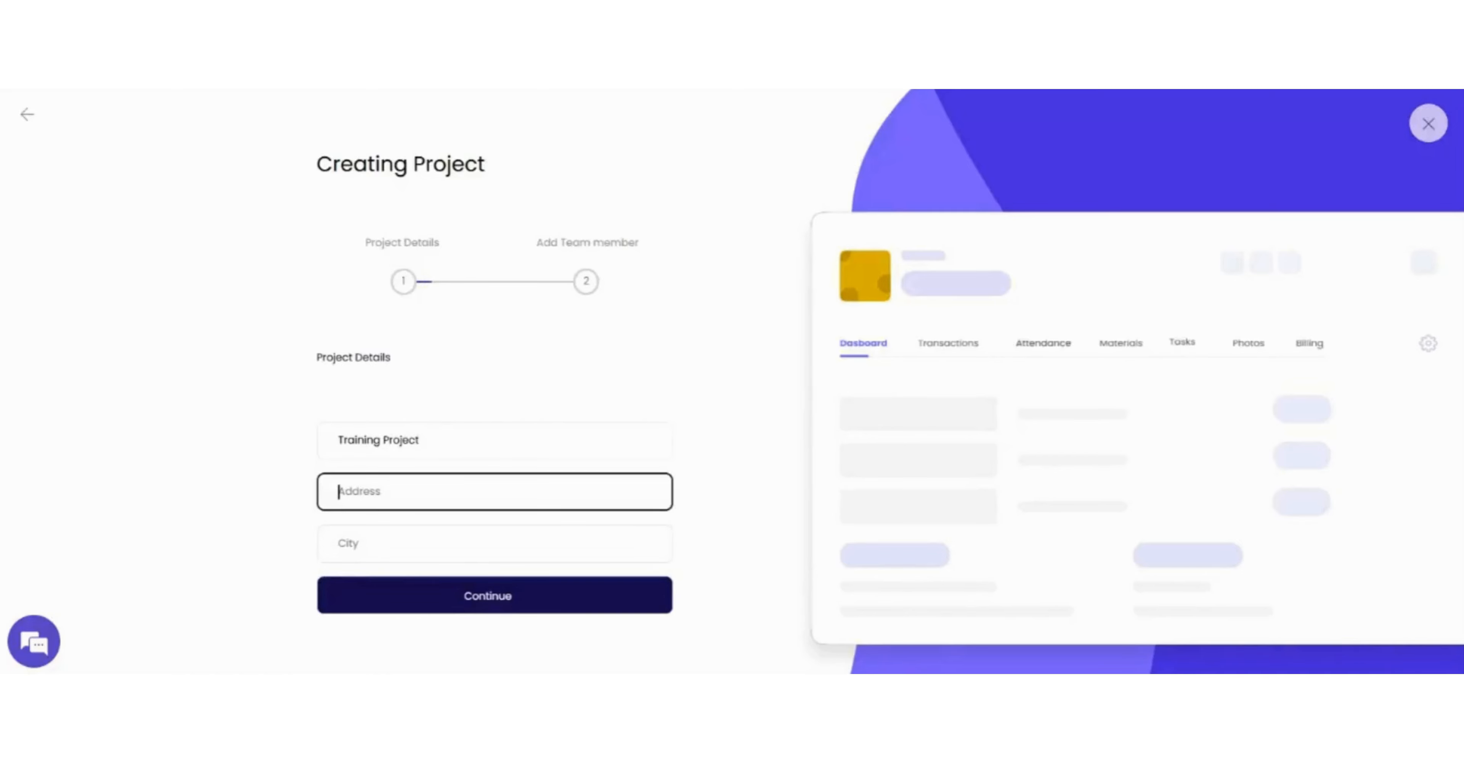
{"action": "left_click", "coordinate": [435, 544]}
{"action": "left_click", "coordinate": [431, 604]}
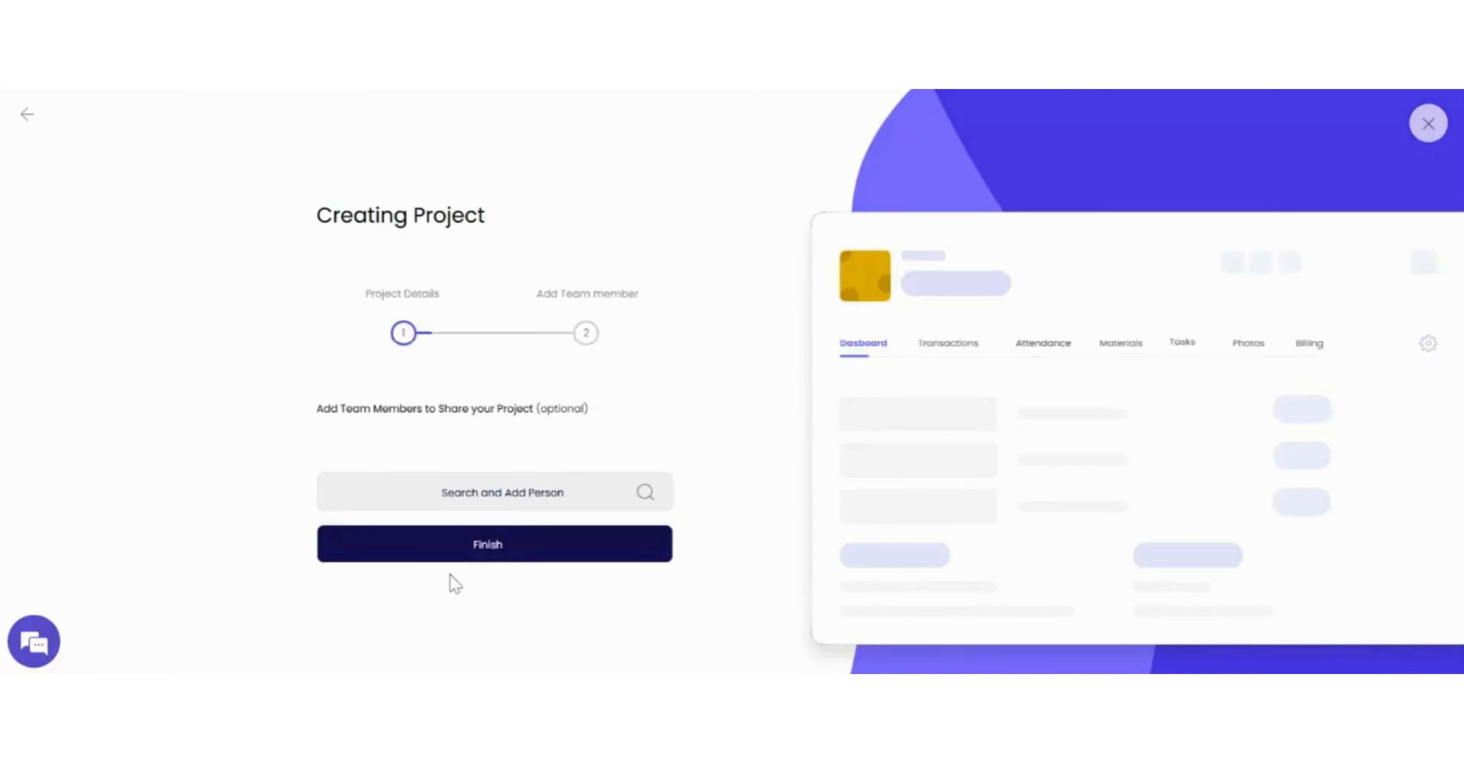
Add the first two staff parties in the list as members of Training Project and finish creating the project.
{"action": "left_click", "coordinate": [520, 505]}
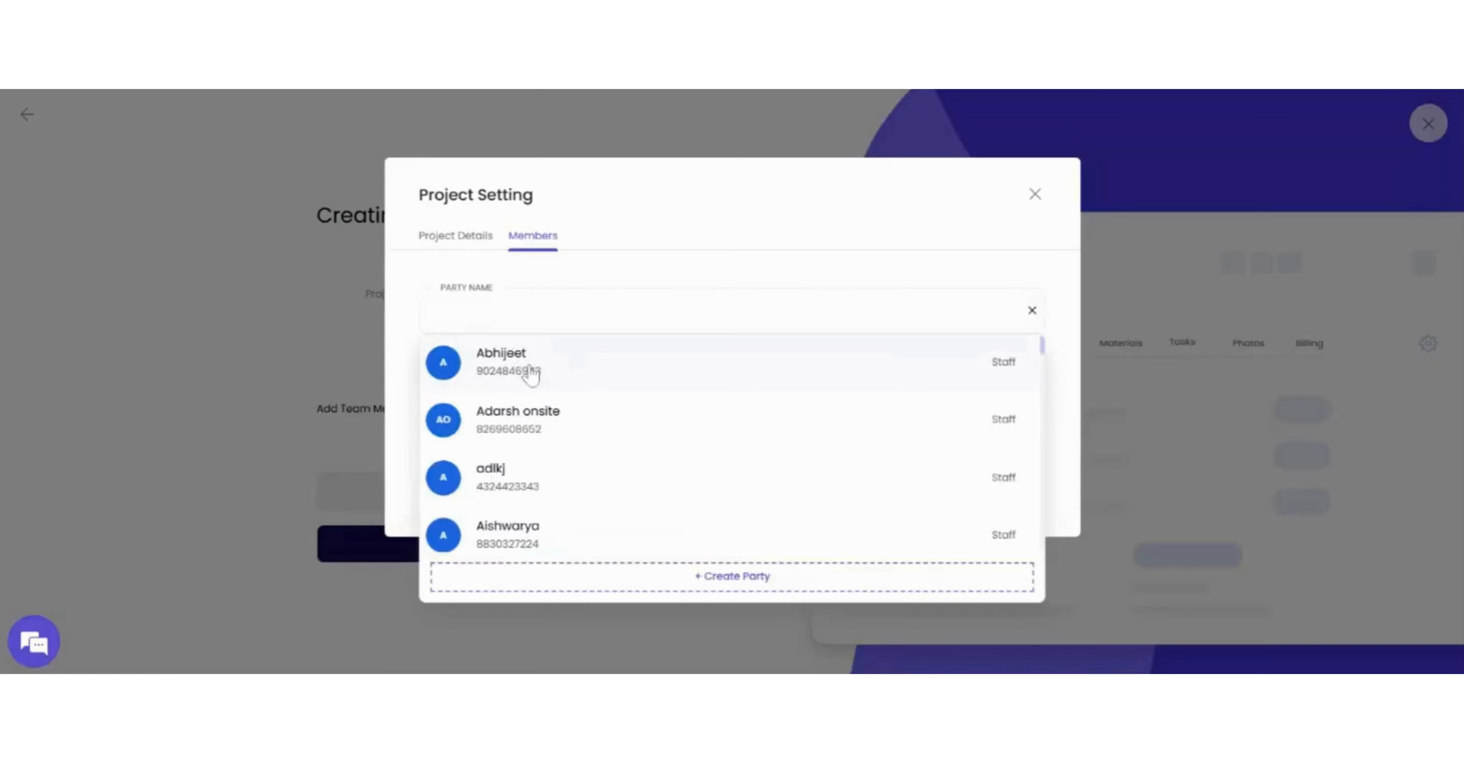
{"action": "left_click", "coordinate": [549, 391]}
{"action": "left_click_drag", "start_coordinate": [477, 310], "coordinate": [415, 315]}
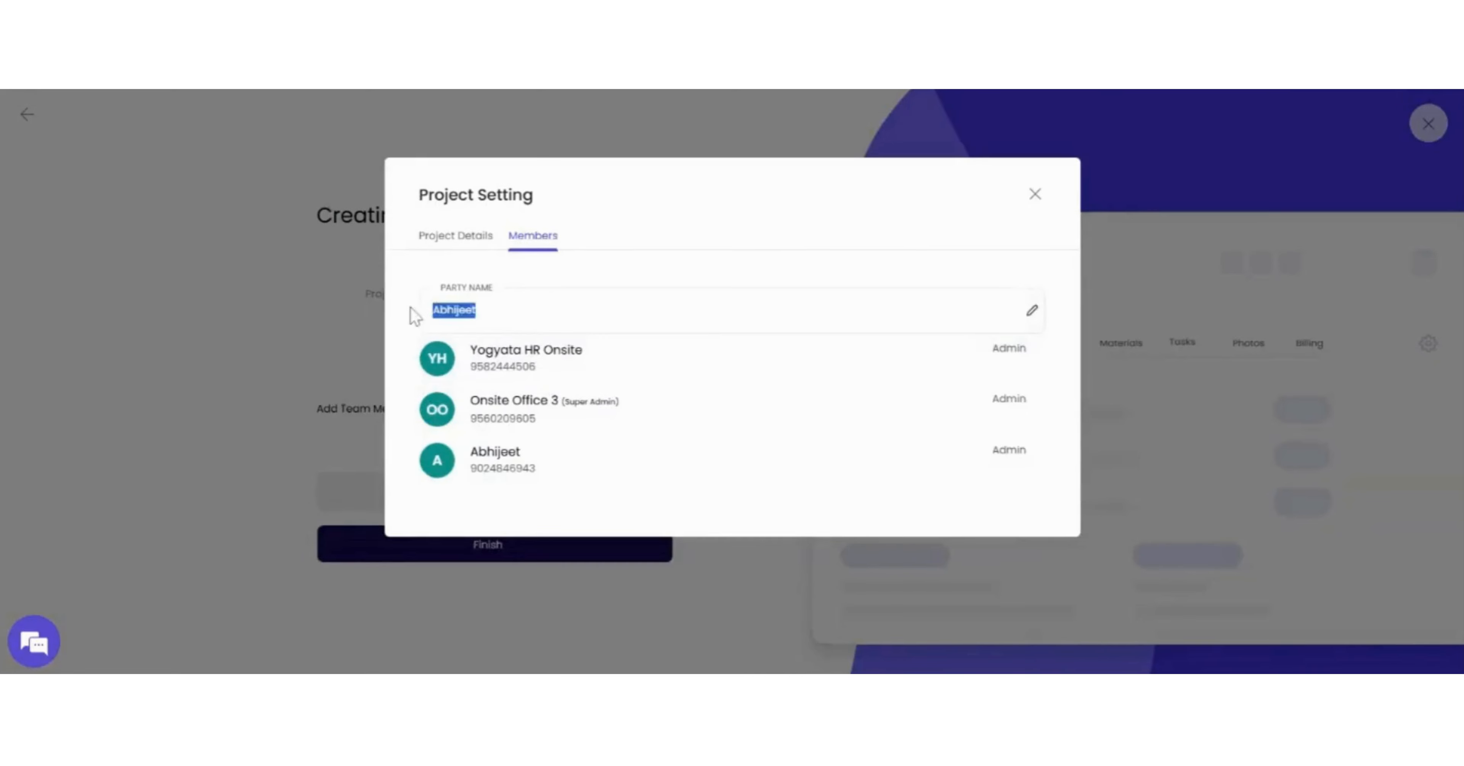
{"action": "key", "text": "BackSpace"}
{"action": "left_click", "coordinate": [548, 423]}
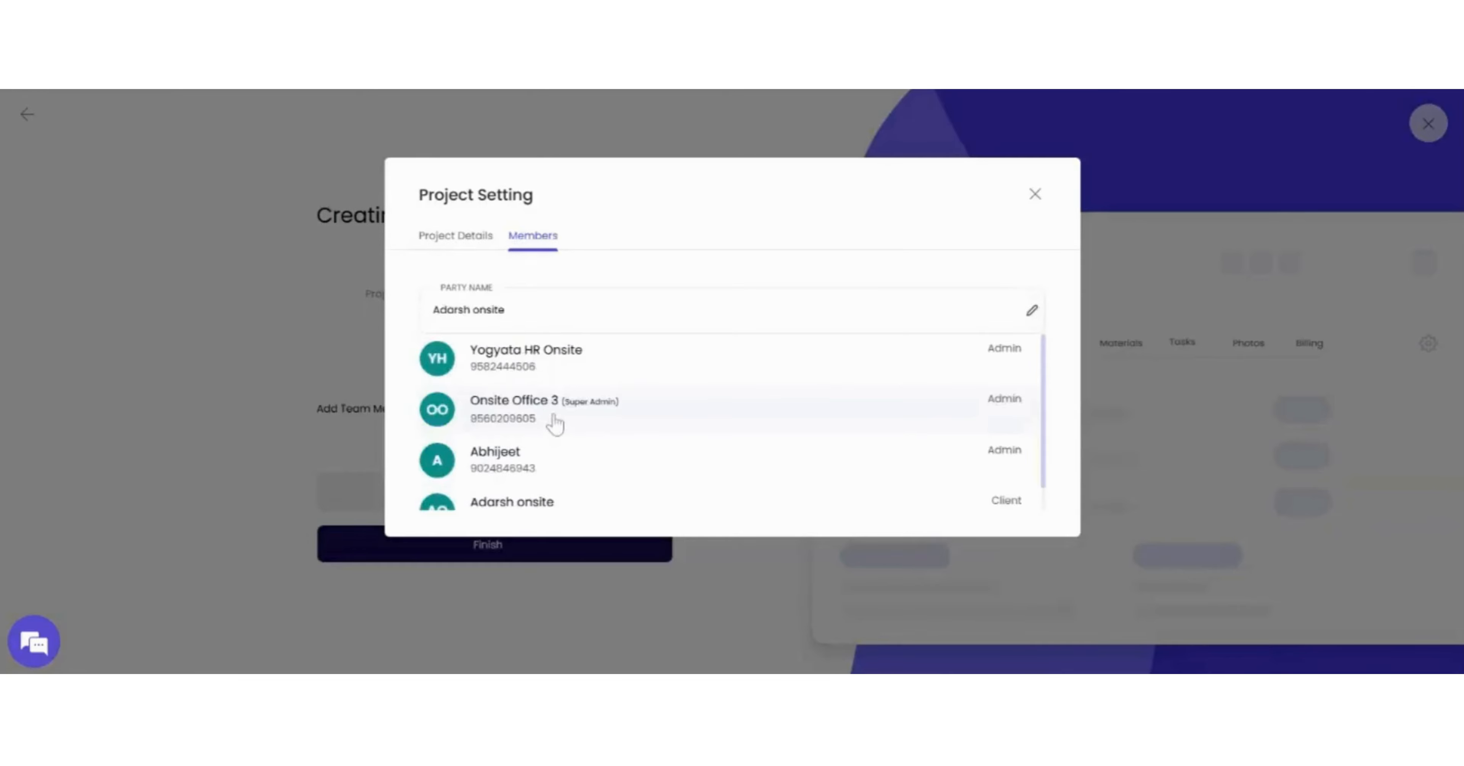
{"action": "left_click", "coordinate": [1035, 194]}
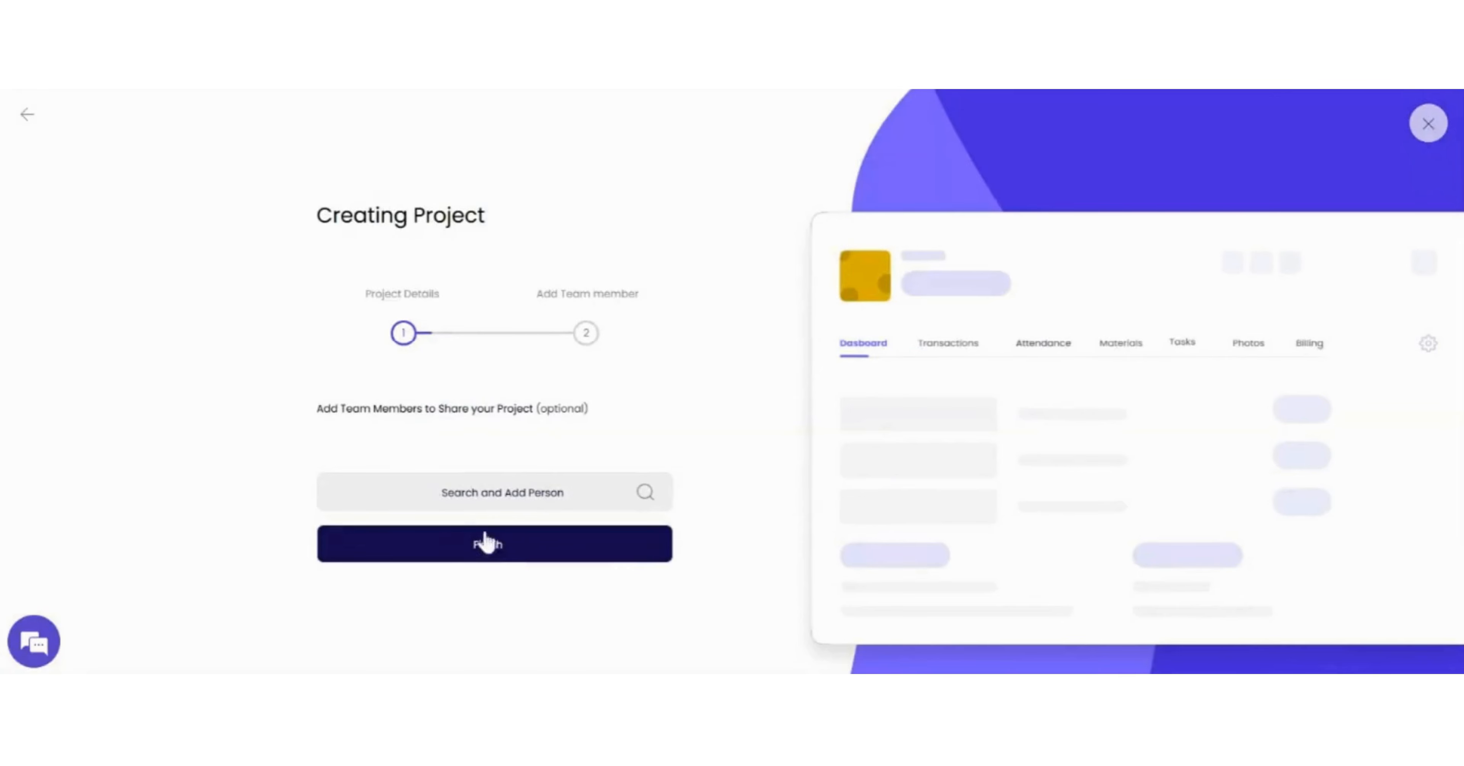
{"action": "left_click", "coordinate": [507, 546]}
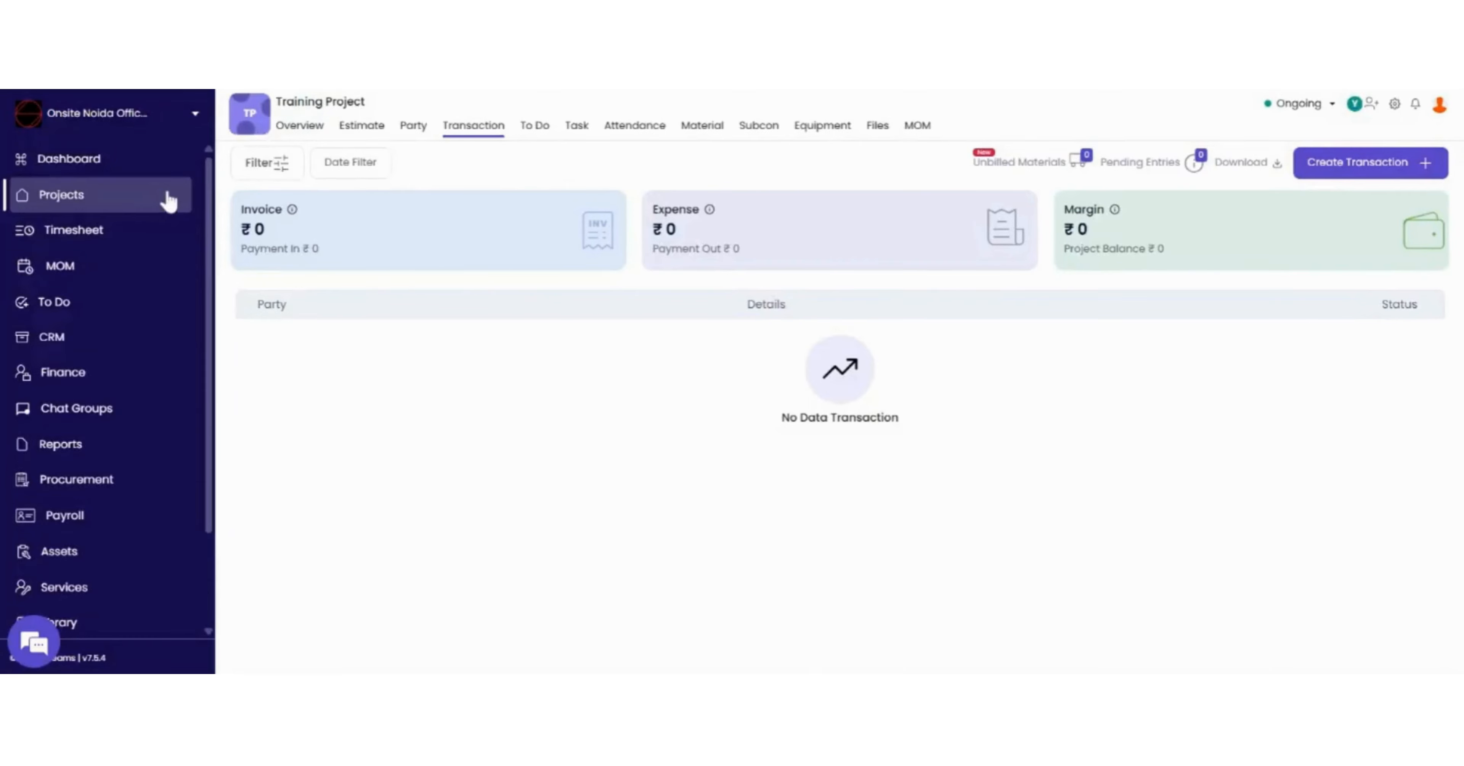
Start another new project named dd from the projects list and review its default members without adding anyone.
{"action": "left_click", "coordinate": [162, 205]}
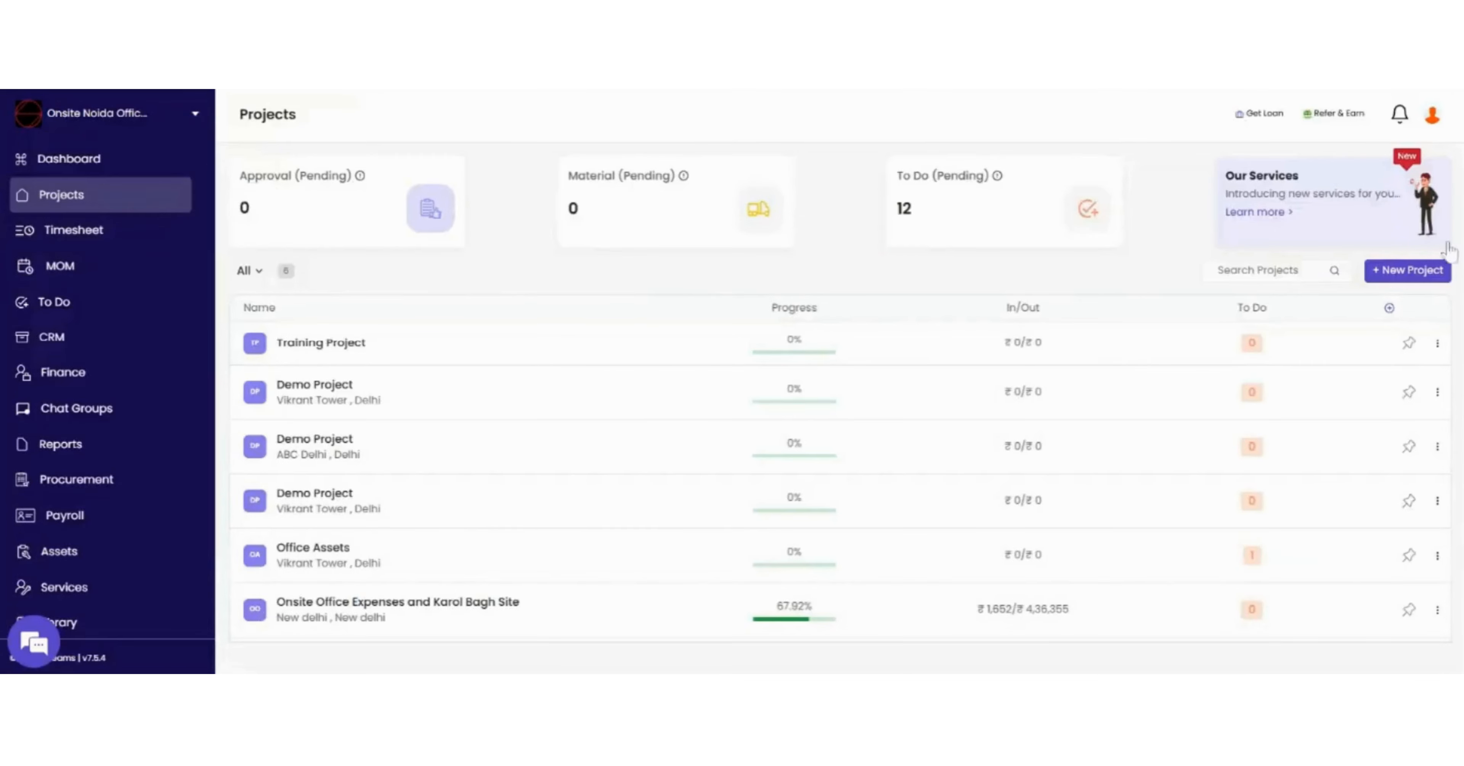
{"action": "left_click", "coordinate": [1413, 271]}
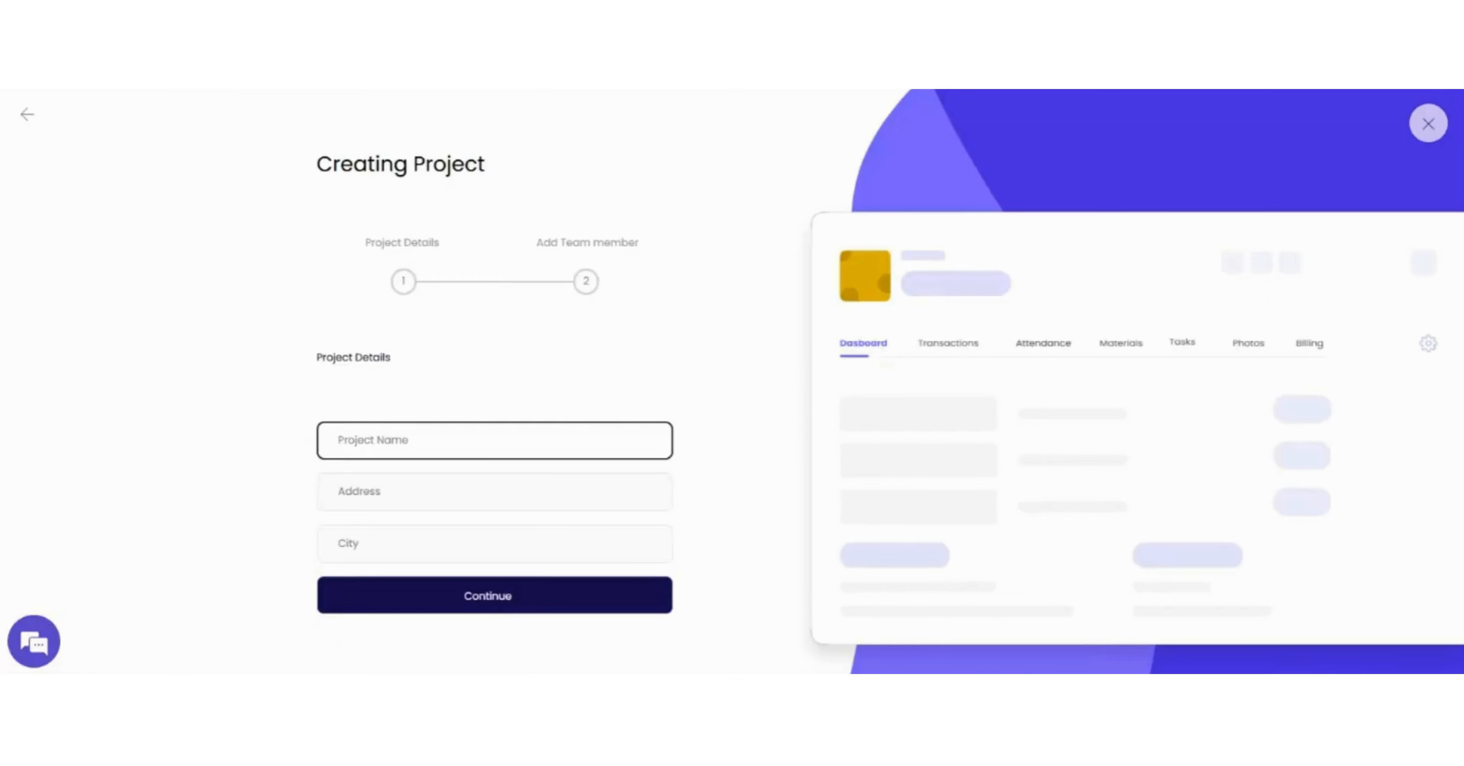
{"action": "left_click", "coordinate": [216, 523]}
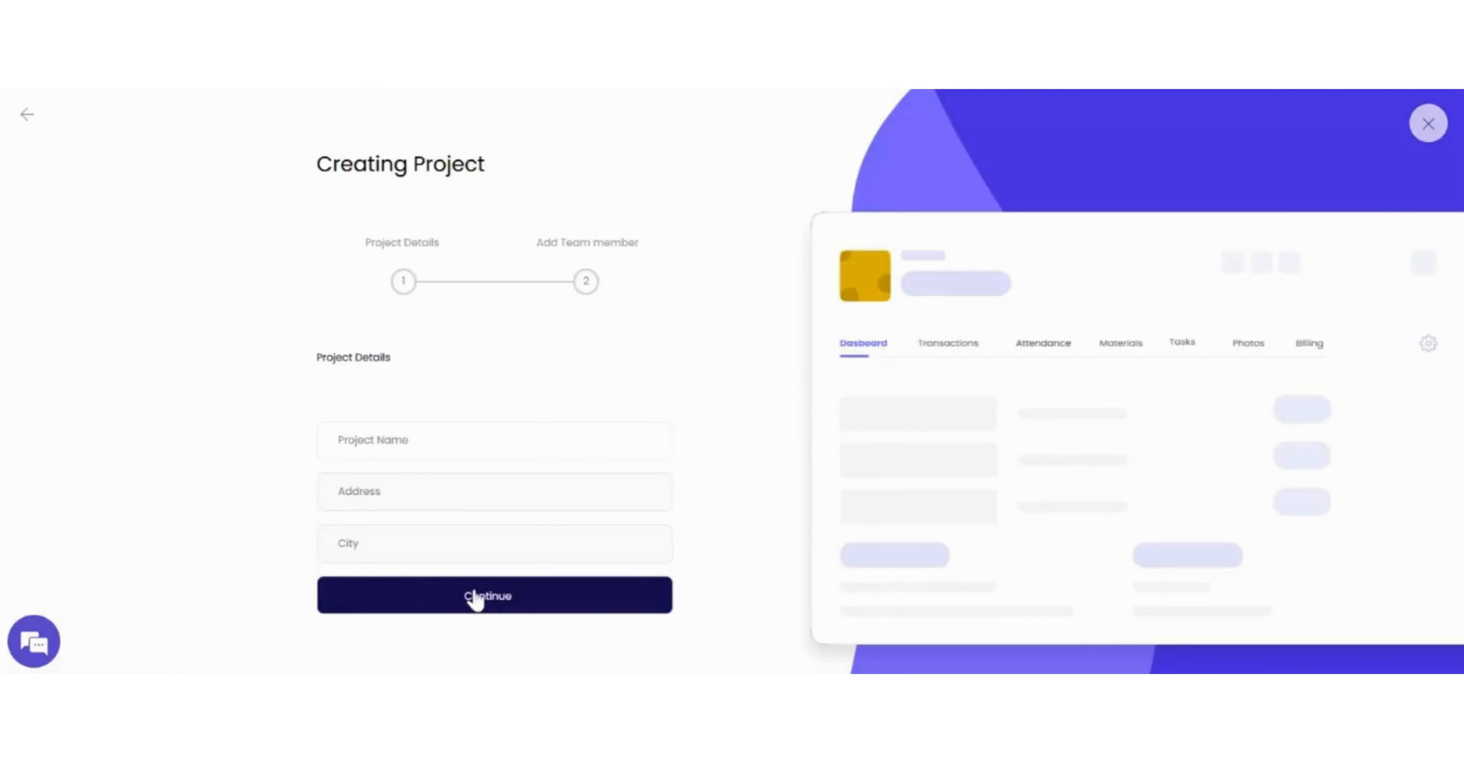
{"action": "left_click", "coordinate": [403, 440]}
{"action": "type", "text": "dd"}
{"action": "left_click", "coordinate": [402, 594]}
{"action": "left_click", "coordinate": [406, 493]}
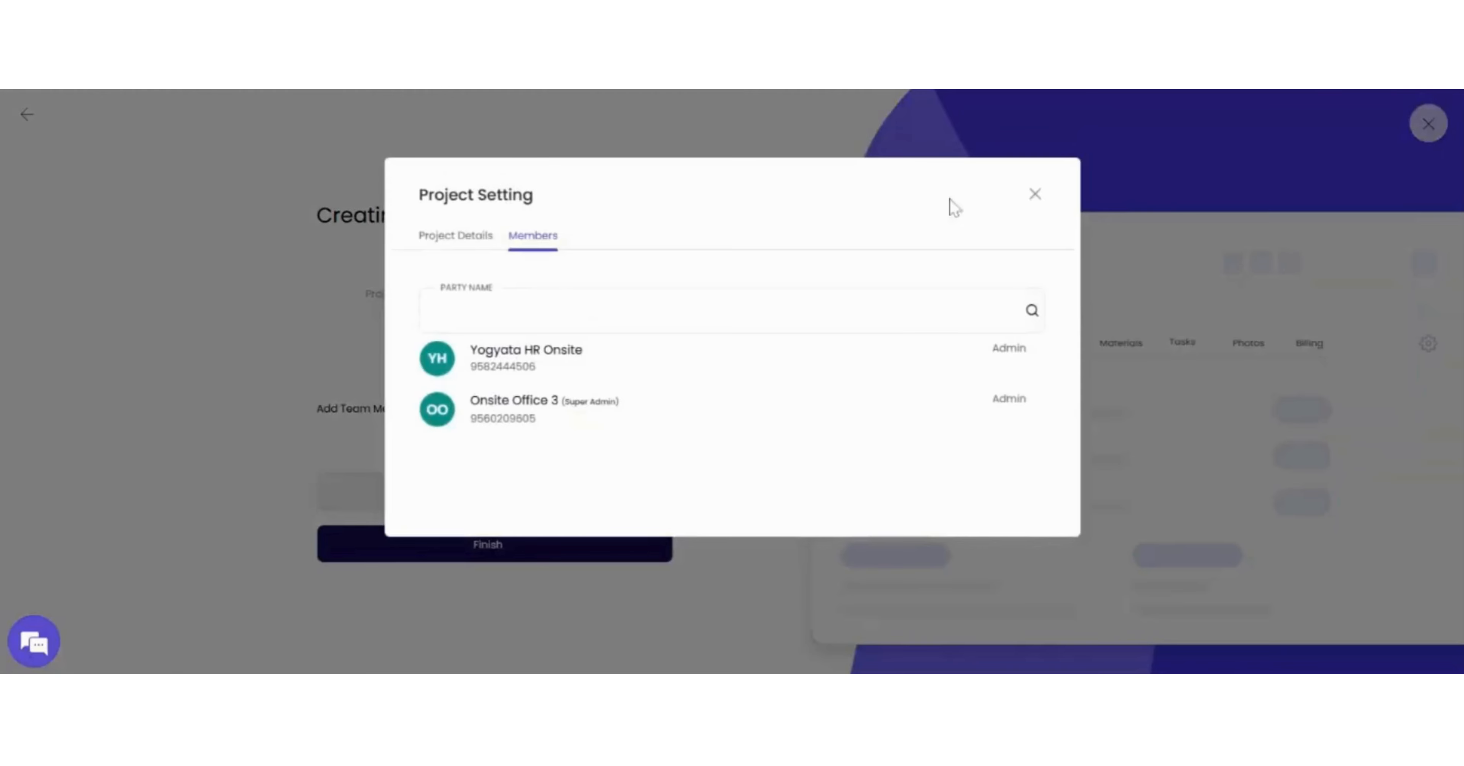
{"action": "left_click", "coordinate": [1035, 194]}
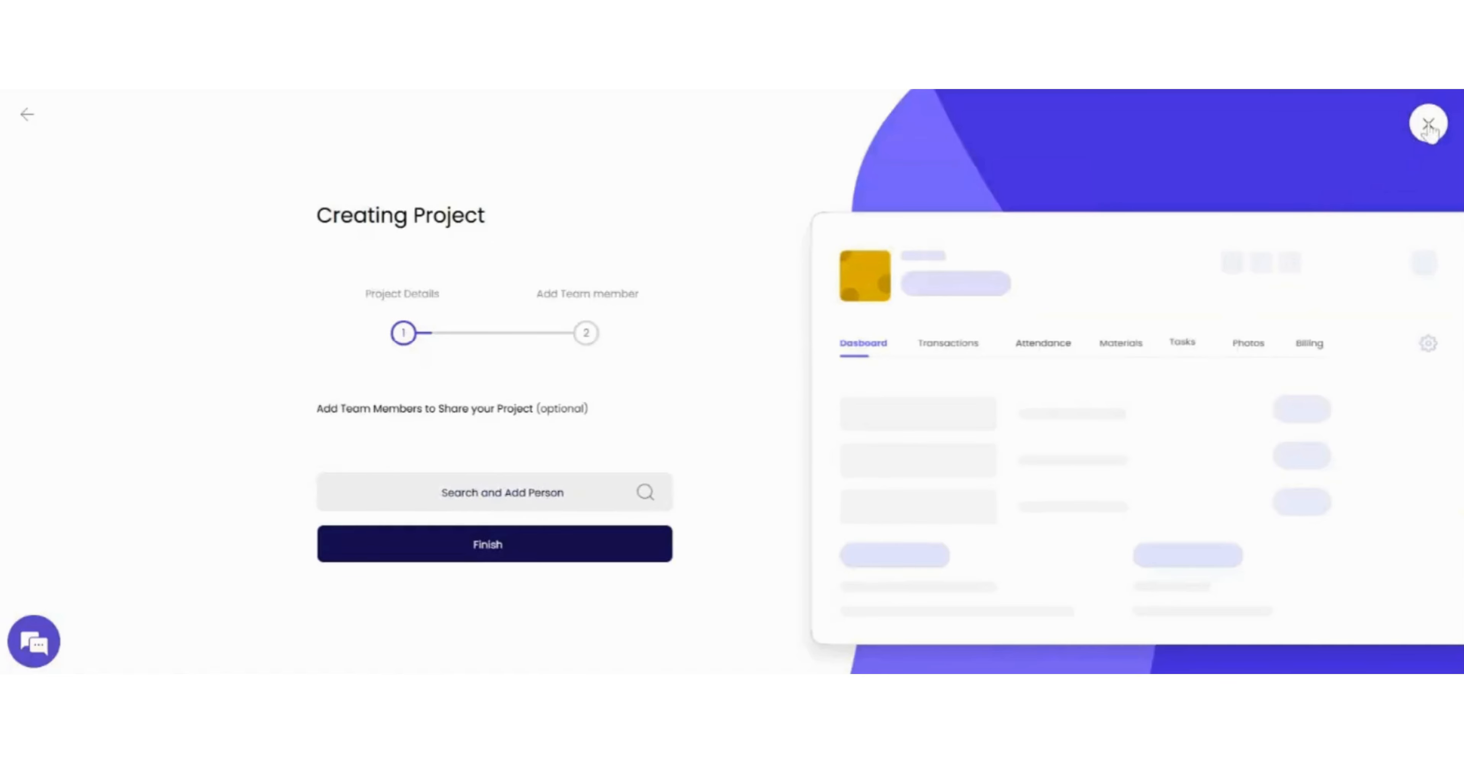